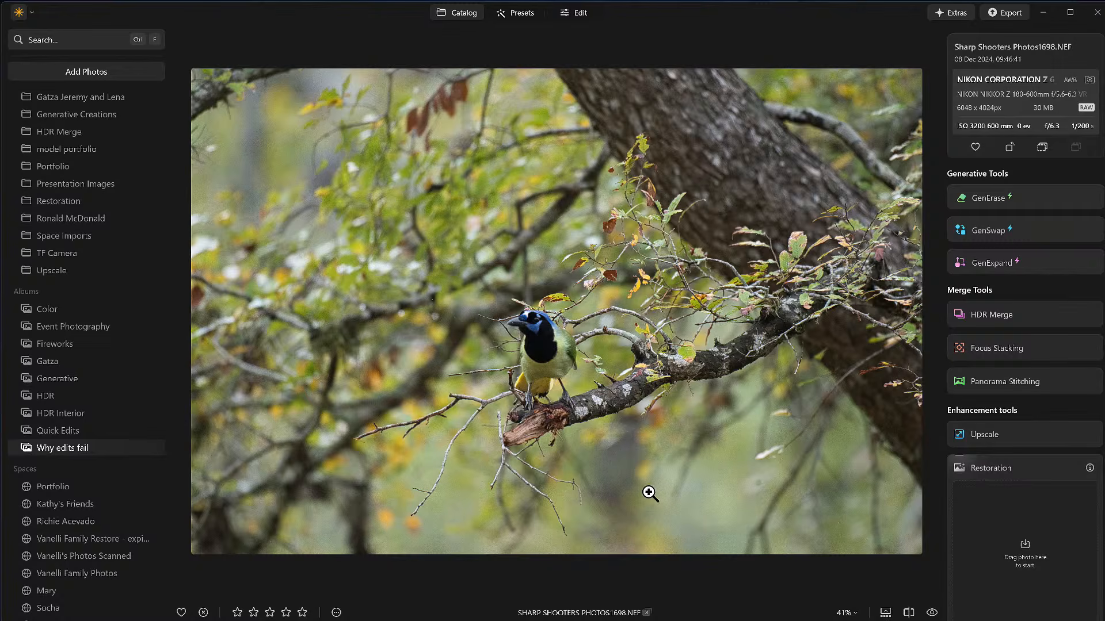
Step: Open the bird photo for editing and look over its list of RAW edits
click(581, 14)
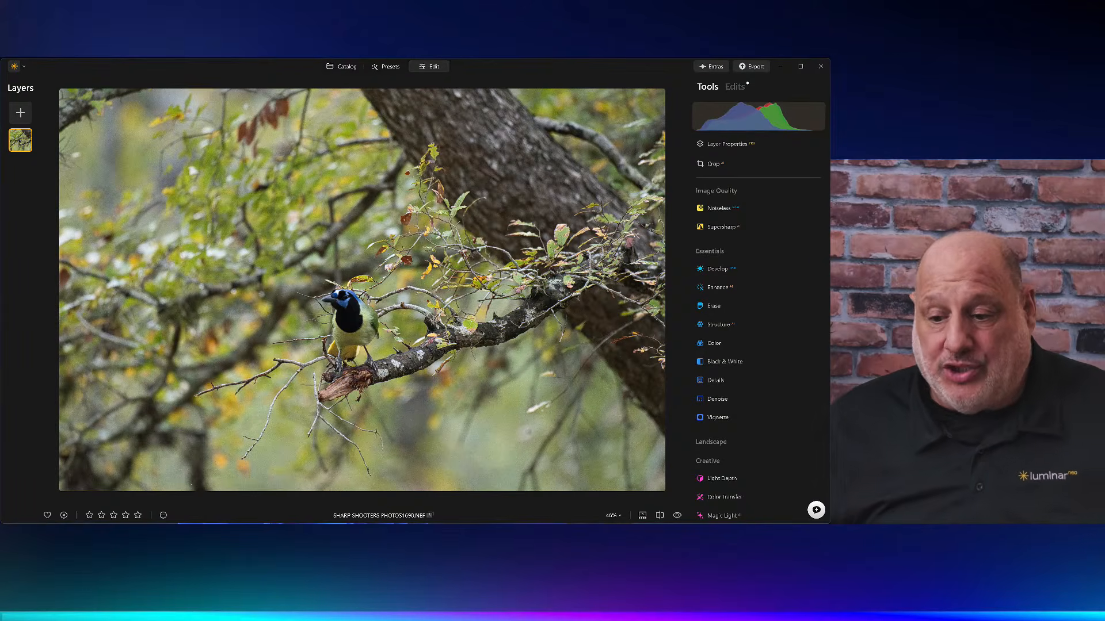
click(743, 89)
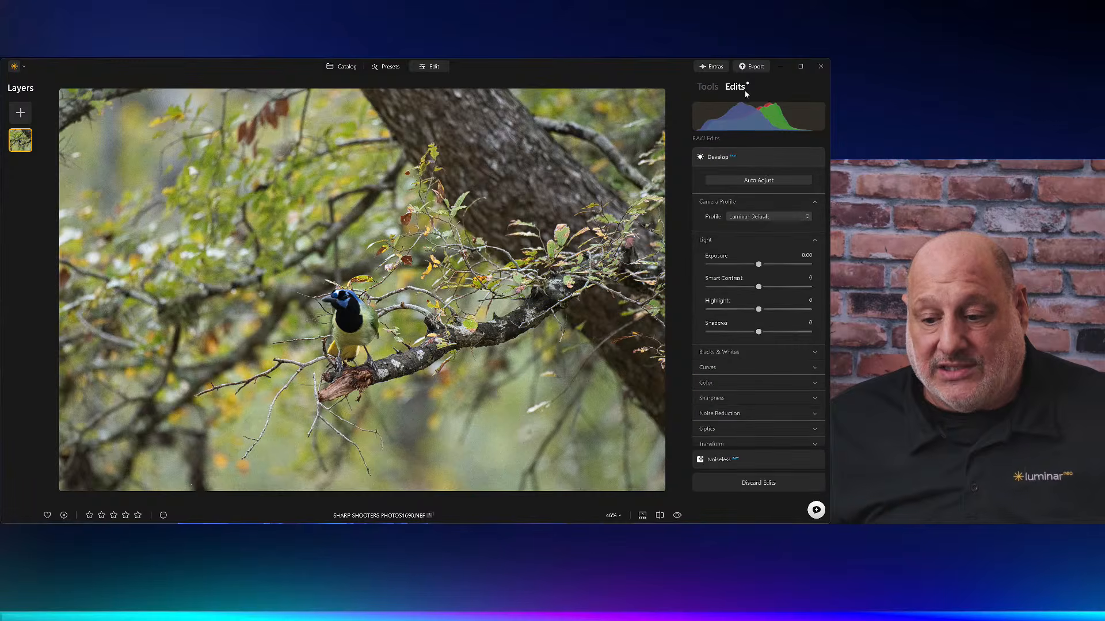
click(759, 161)
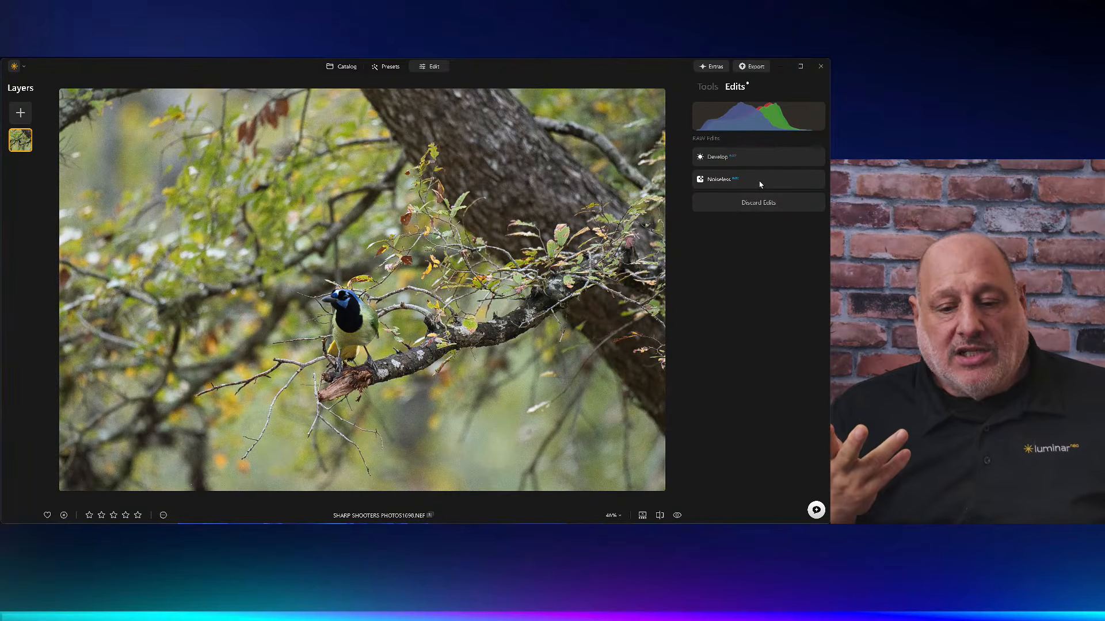
click(712, 90)
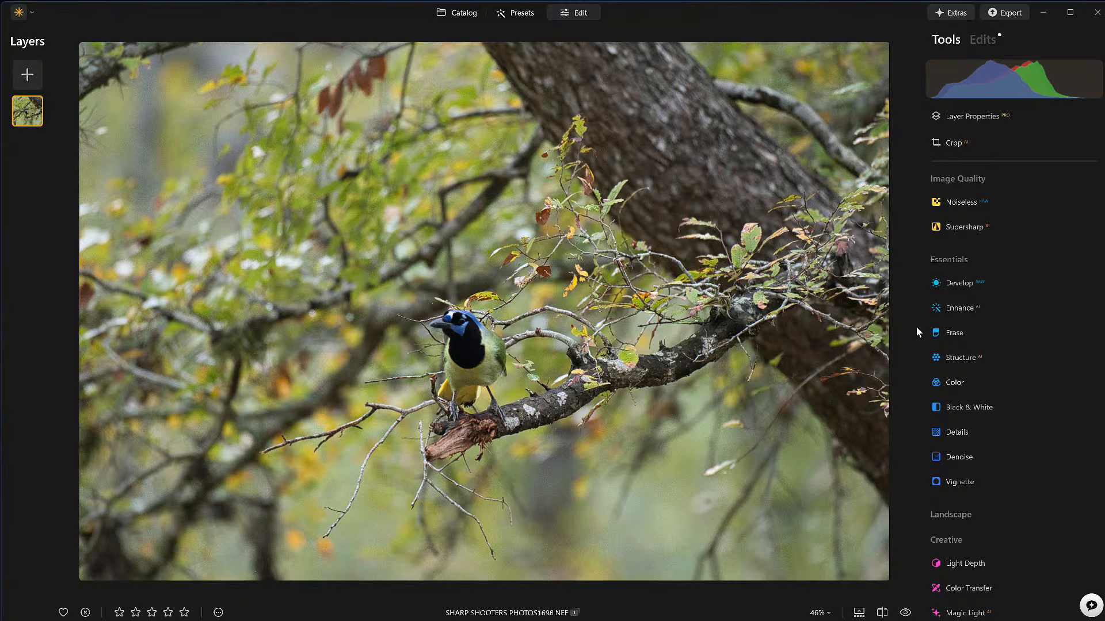
Step: Try the Enhance tool's Accent adjustment, reset it, and delete the Enhance edit from the photo
click(968, 305)
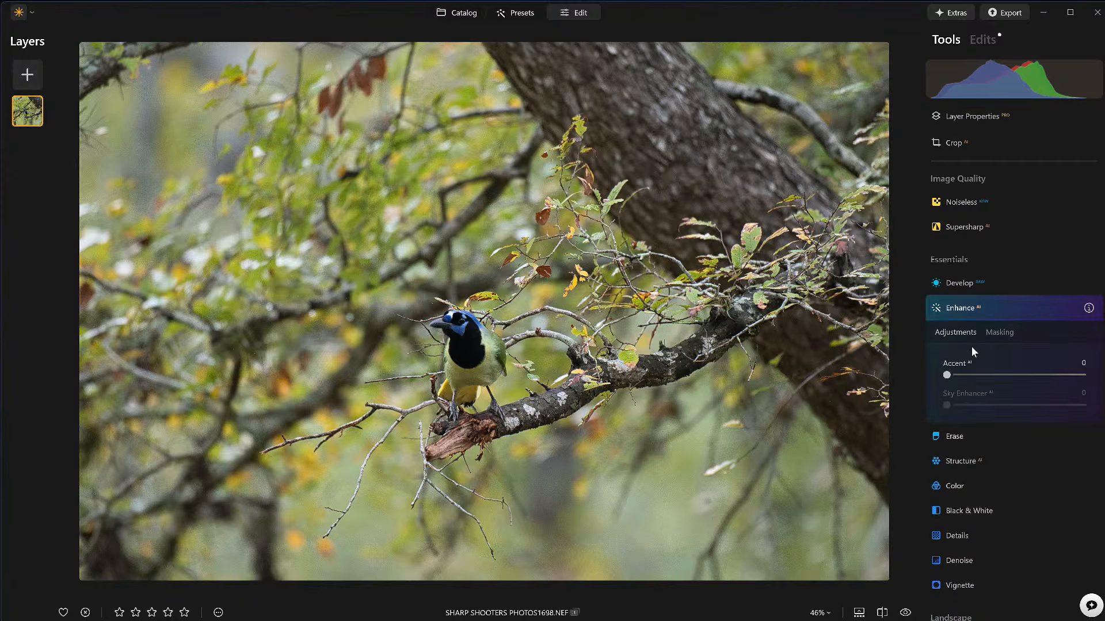
drag(946, 376, 1082, 375)
drag(946, 375, 899, 385)
click(964, 284)
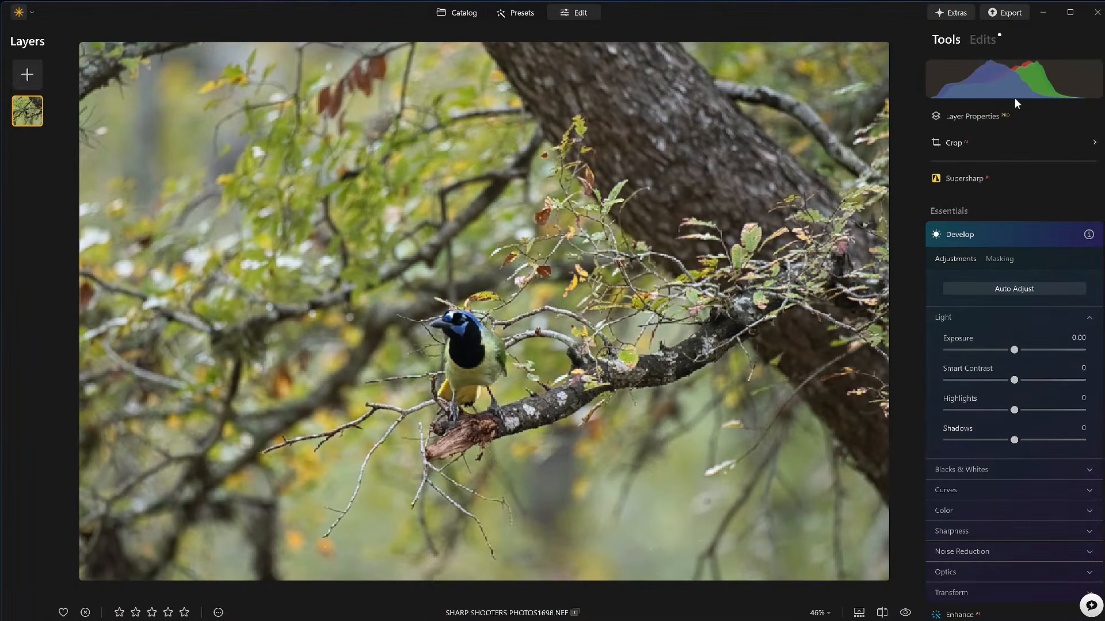
click(981, 38)
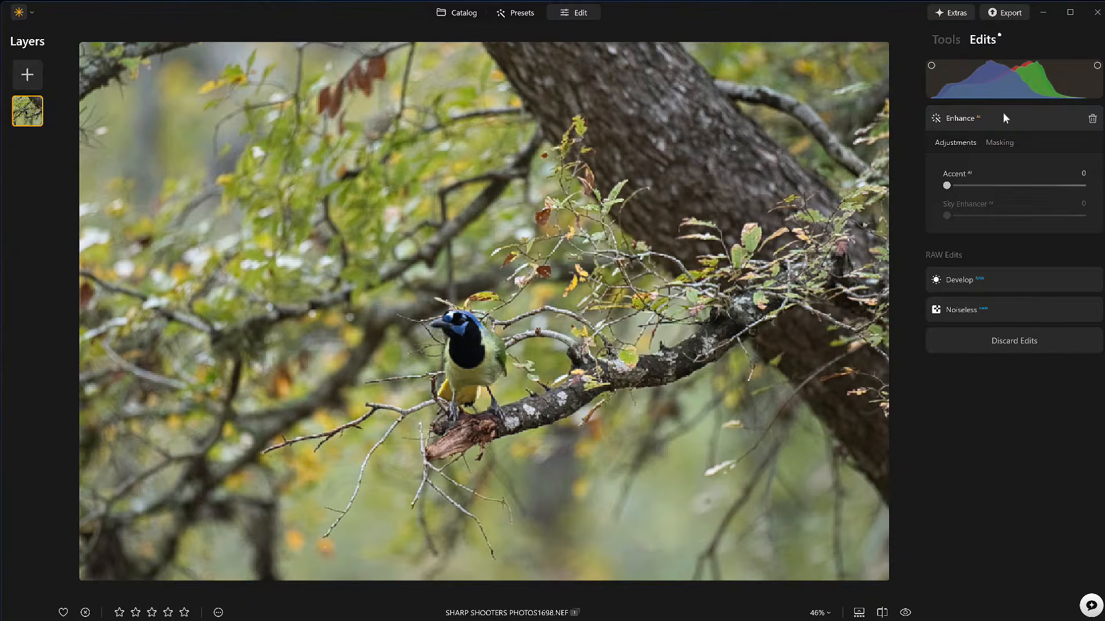
click(1091, 118)
click(947, 40)
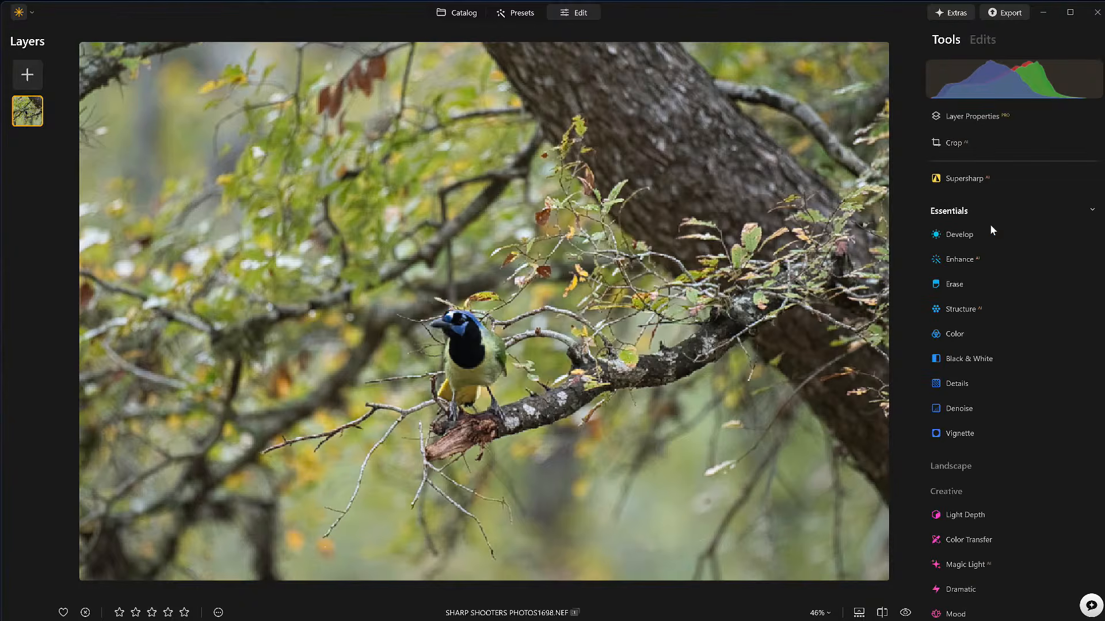
Step: Auto-adjust the photo in the RAW Develop edit, refining it to Highlights -55, Shadows 25 and Exposure 0.00
click(982, 39)
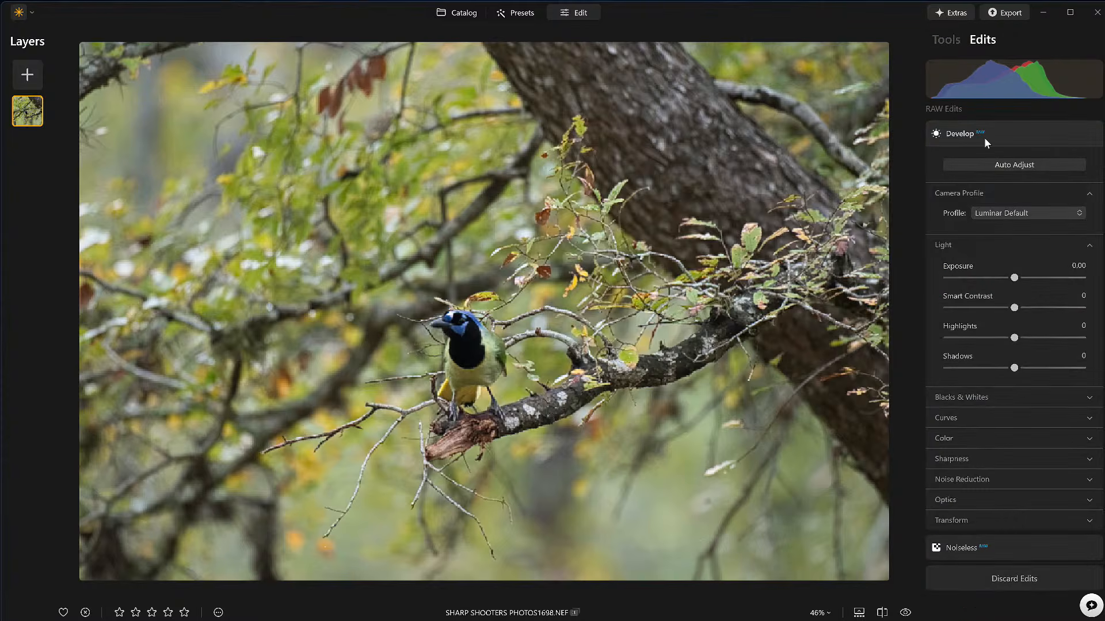
click(1006, 164)
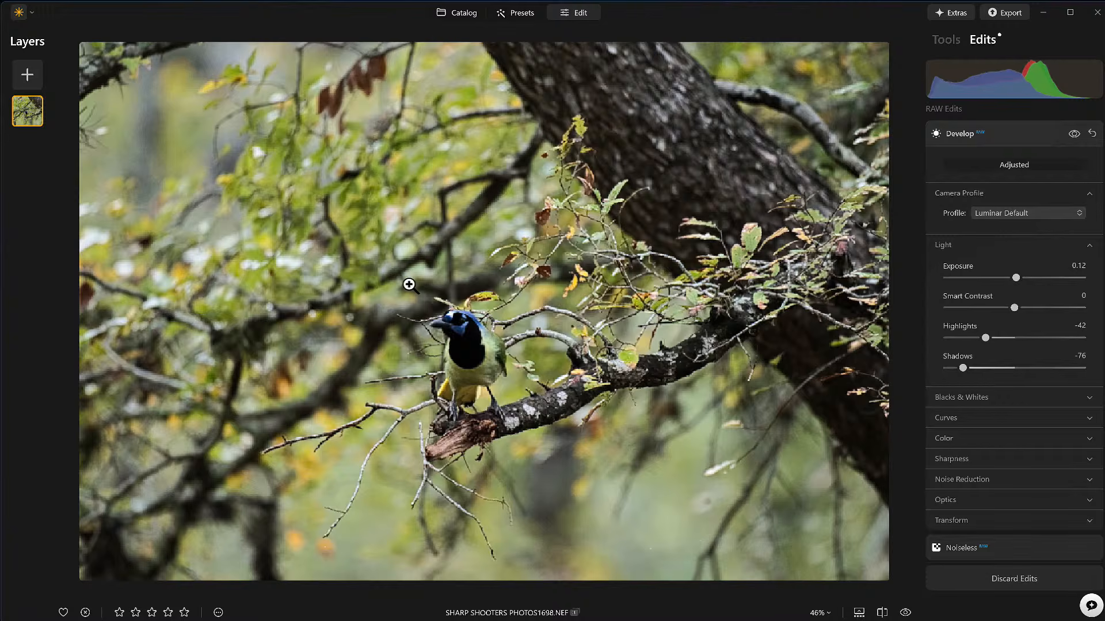
drag(968, 368, 1029, 373)
drag(985, 338, 967, 338)
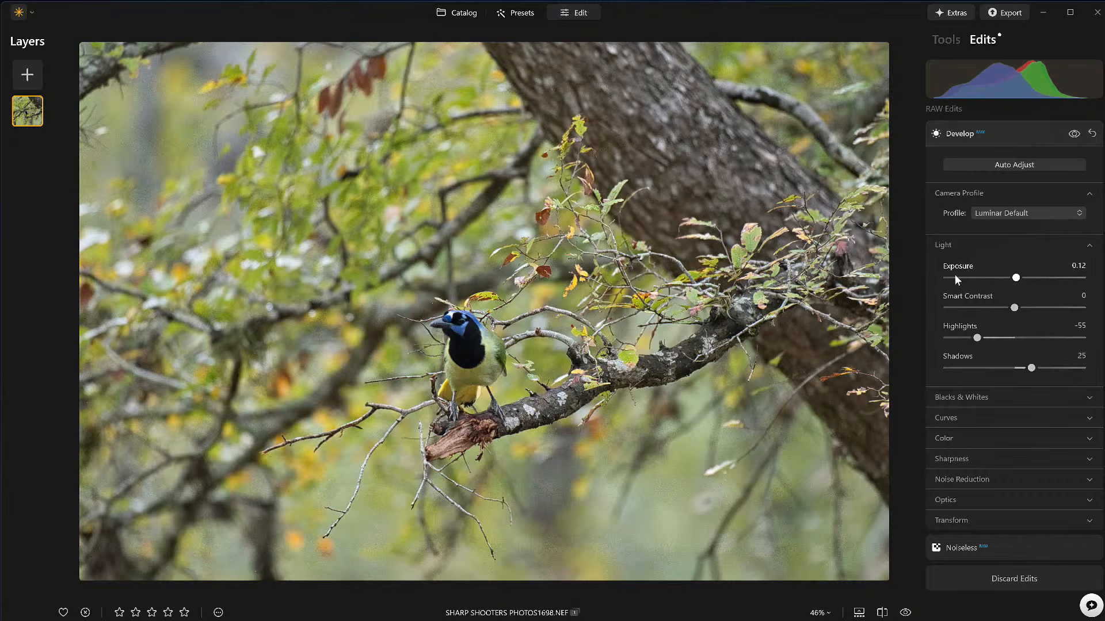
double_click(1016, 278)
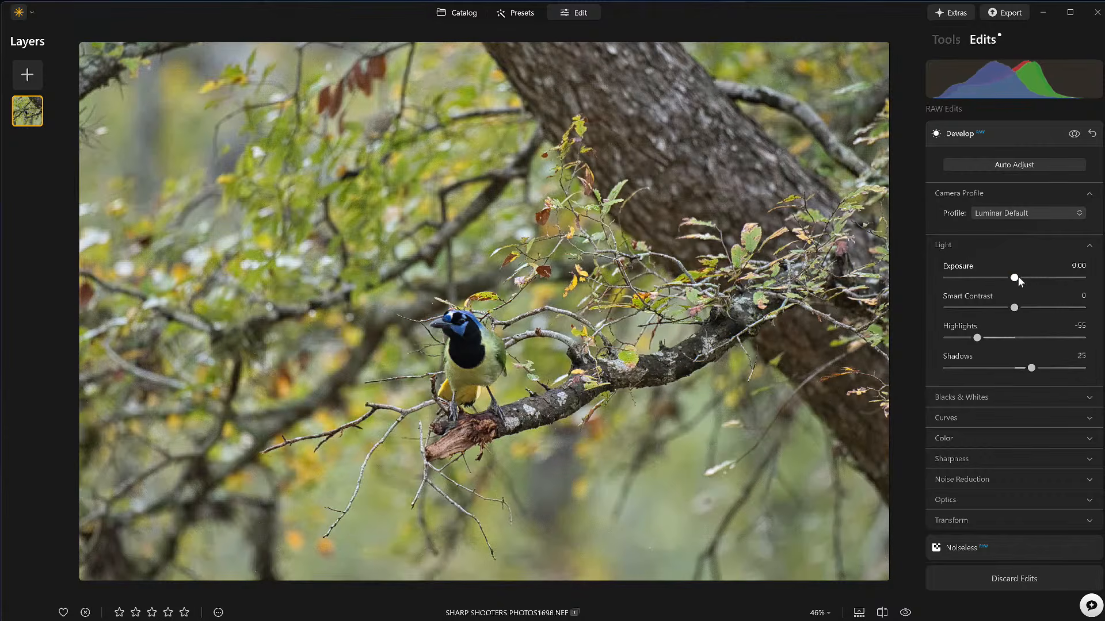
Step: Set the RAW Develop edit's Smart Contrast to 17, Whites to 22 and Blacks to -32
click(987, 403)
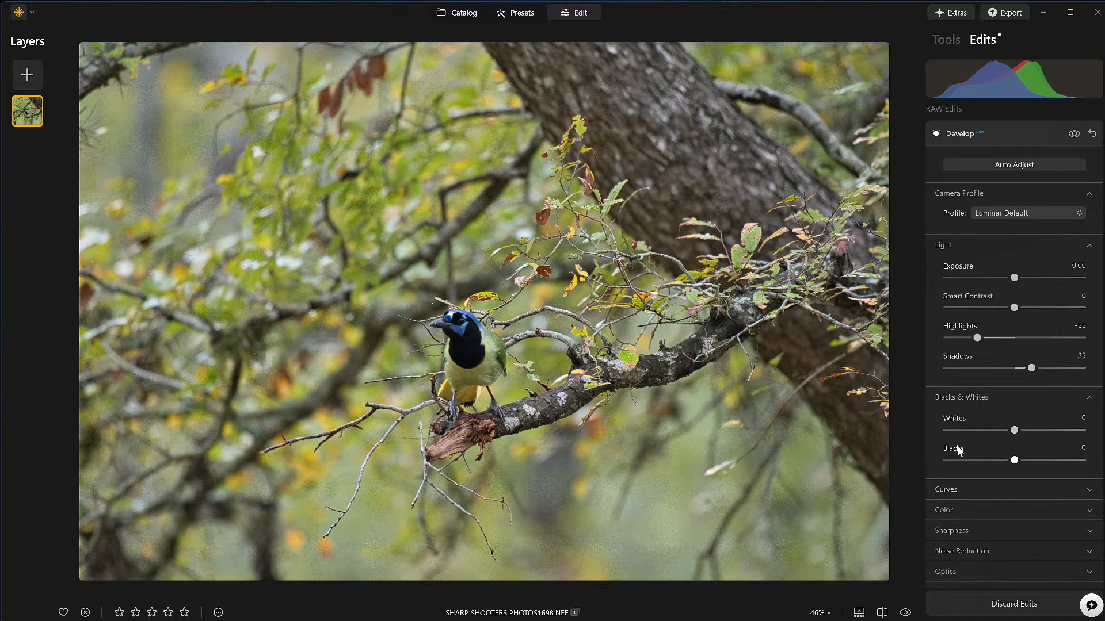
mouse_move(1013, 460)
mouse_down()
mouse_move(989, 461)
mouse_move(998, 461)
mouse_up()
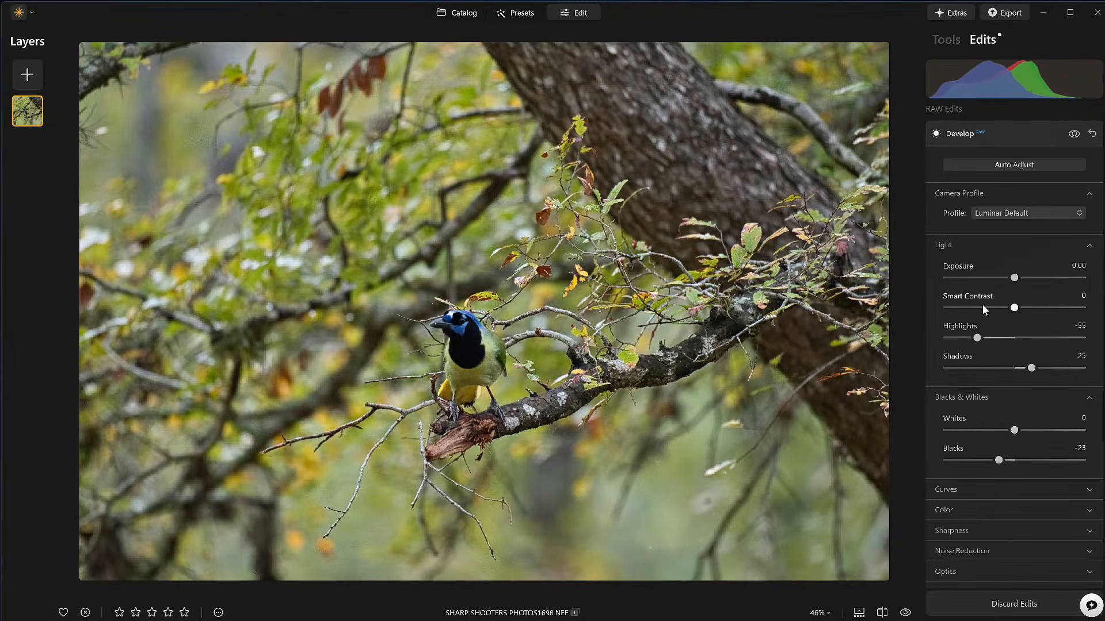
drag(1015, 309, 1028, 310)
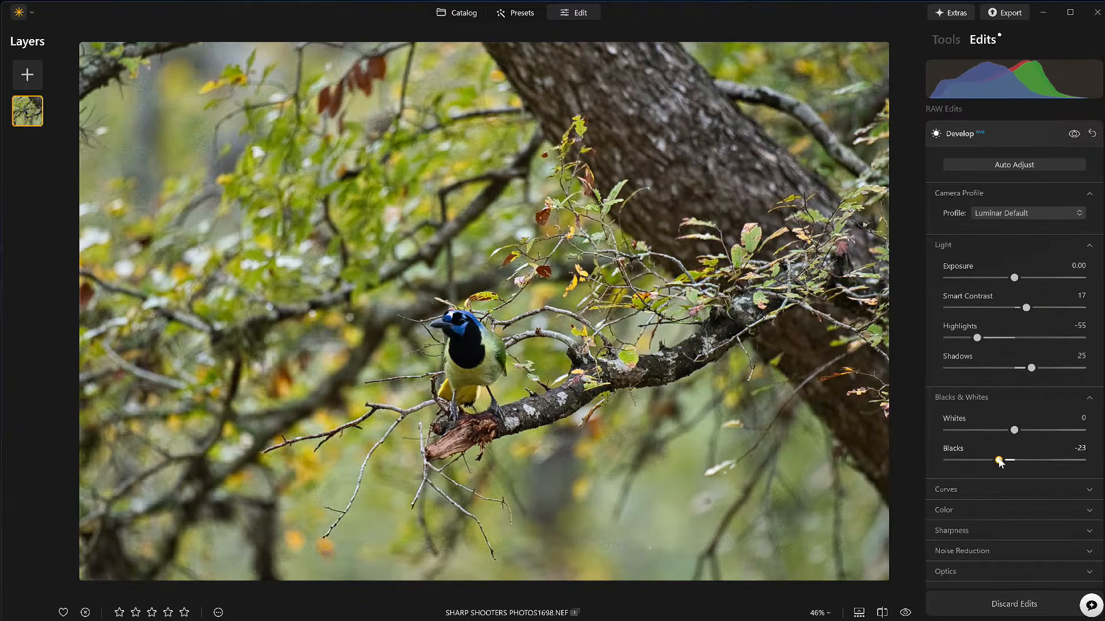
drag(998, 461, 1028, 433)
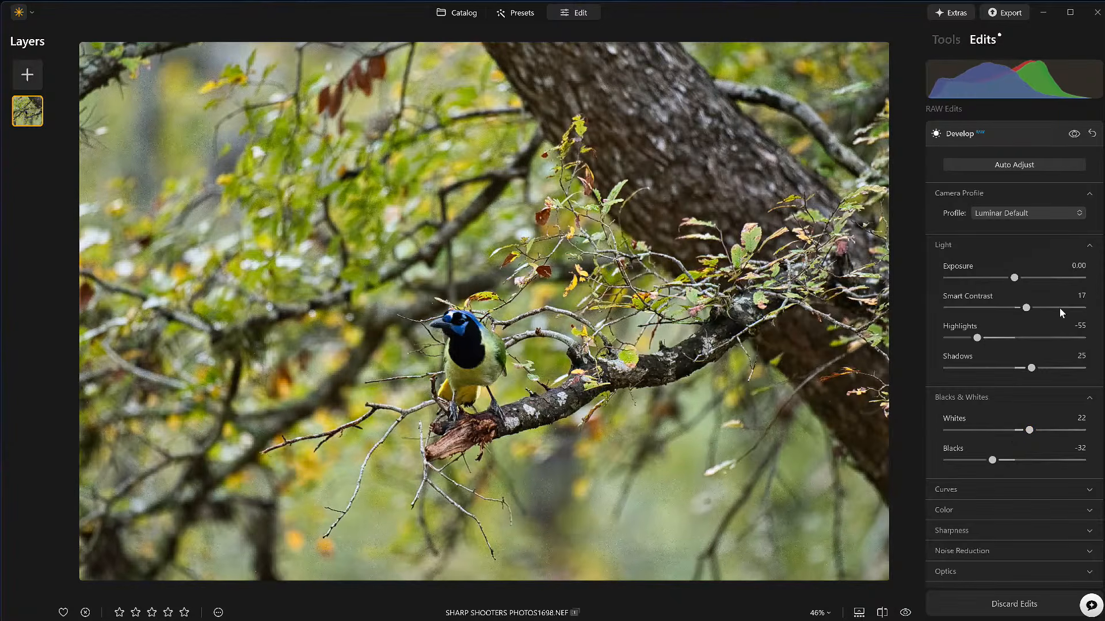
Step: Compare the photo with and without the Develop adjustments
click(1073, 134)
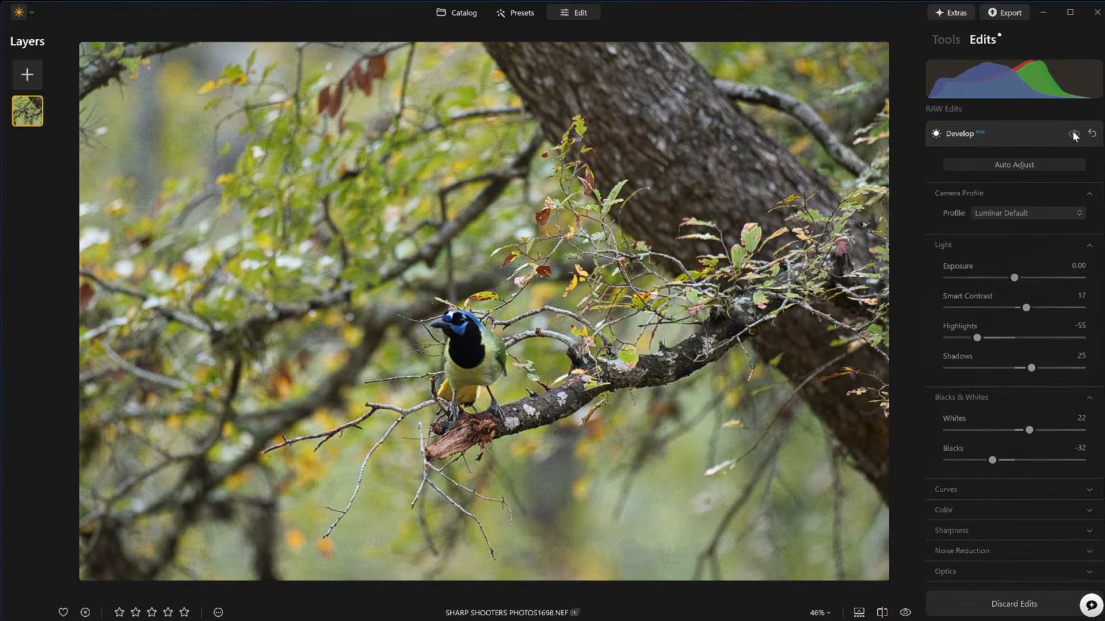
click(1074, 134)
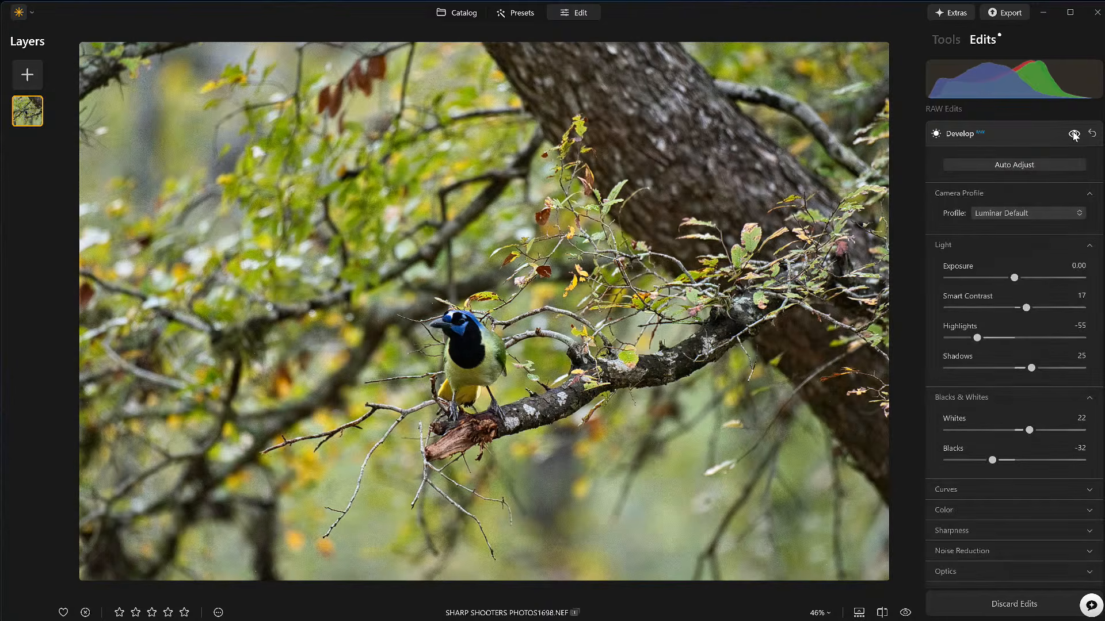
click(1000, 133)
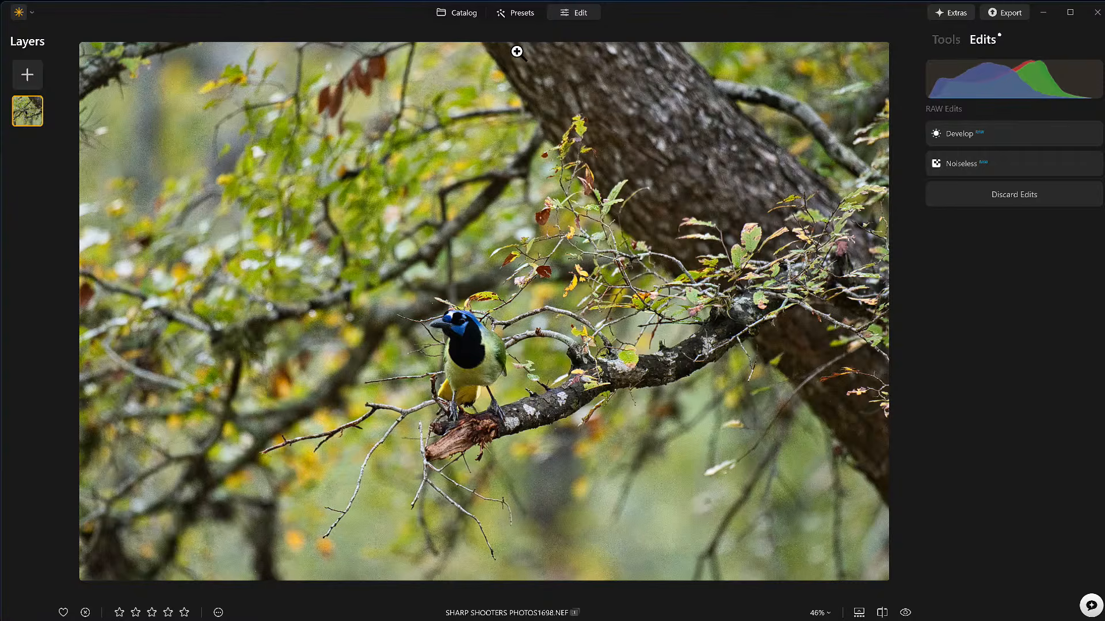
Step: Reopen the photo from the catalog for editing and apply Noiseless, trying Middle and settling on High
click(460, 15)
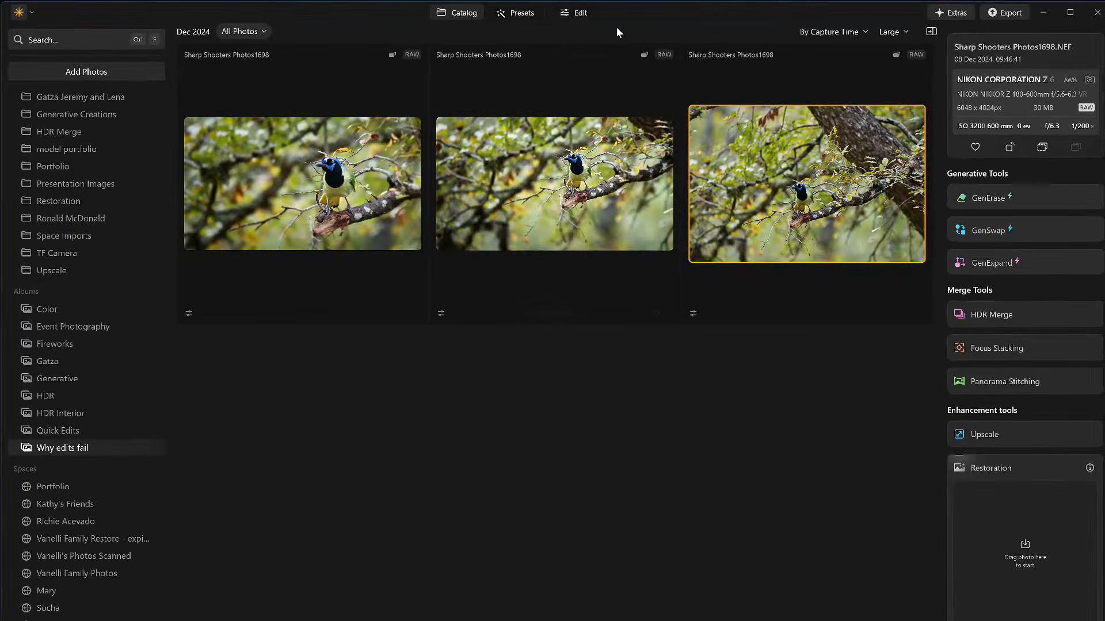
click(587, 12)
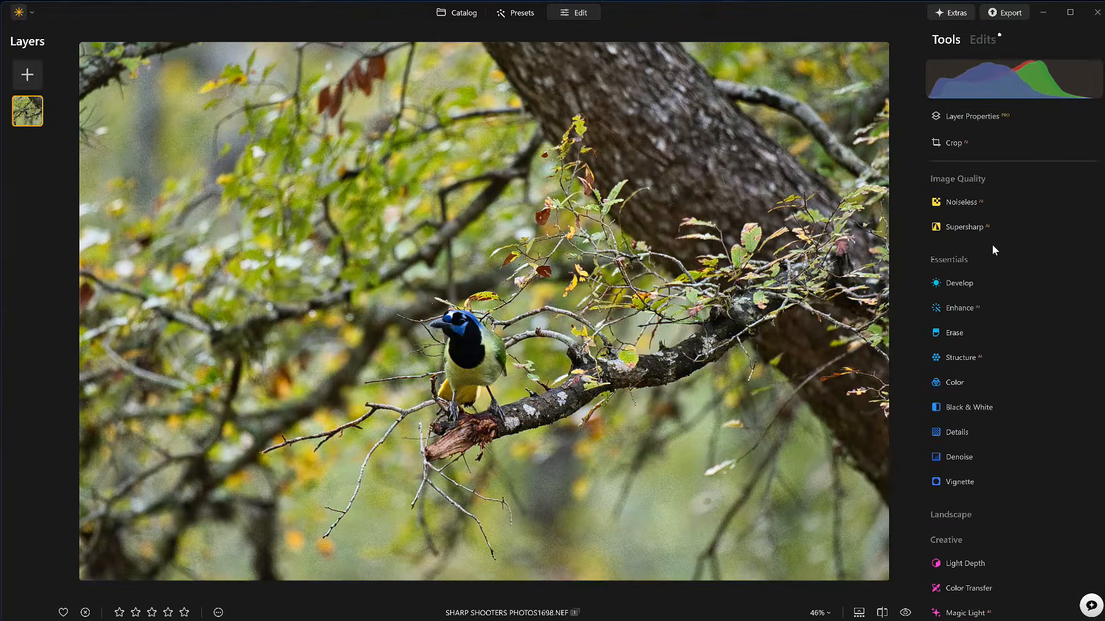
click(954, 211)
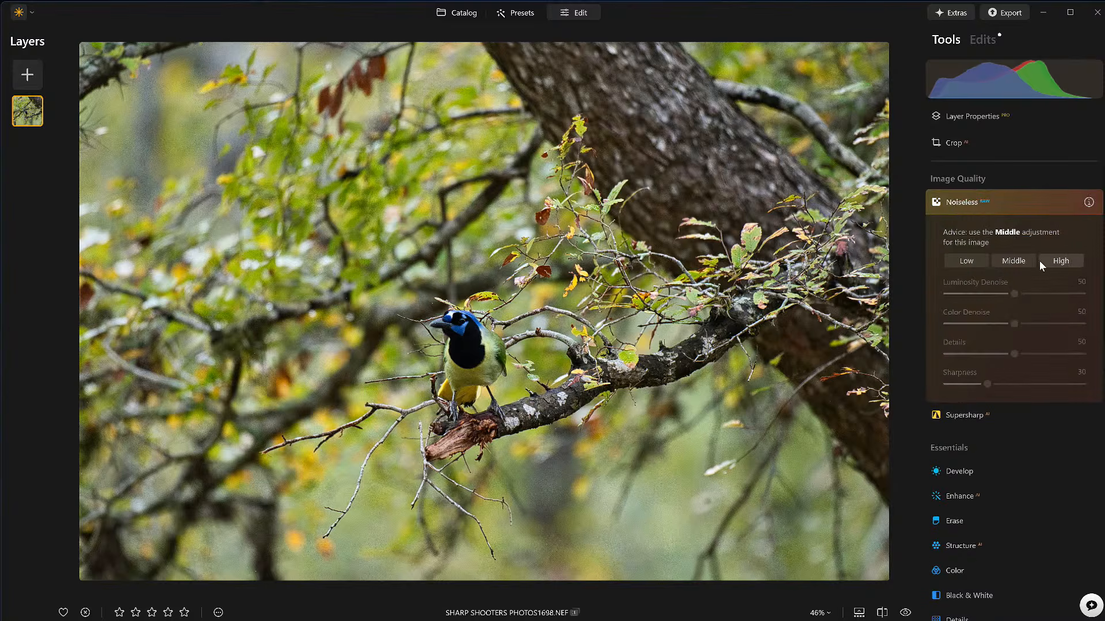
click(1016, 260)
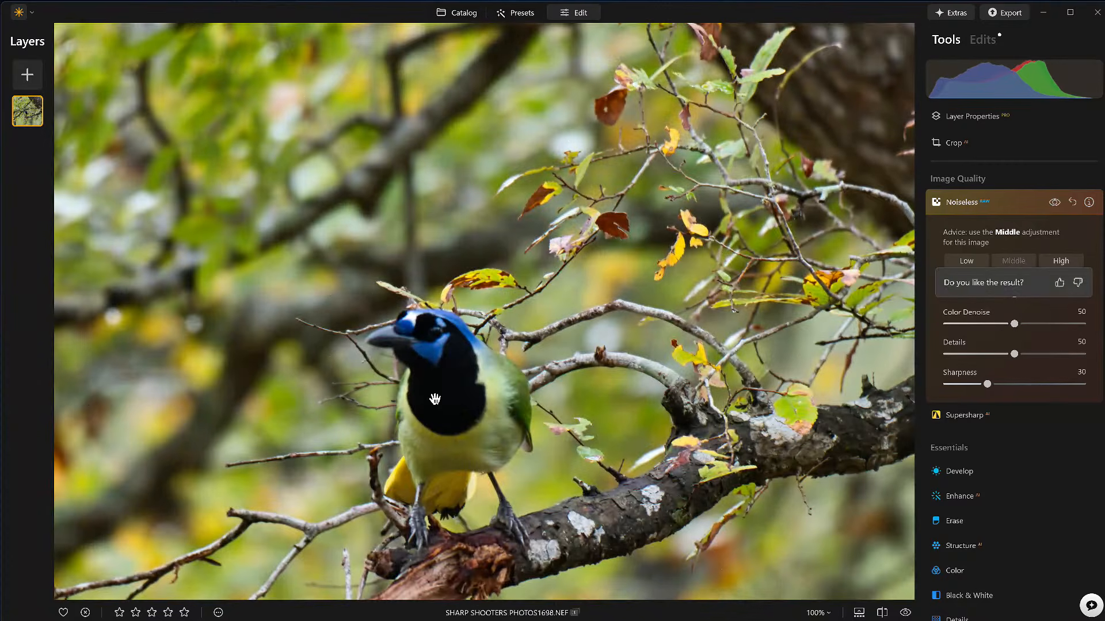
click(1060, 261)
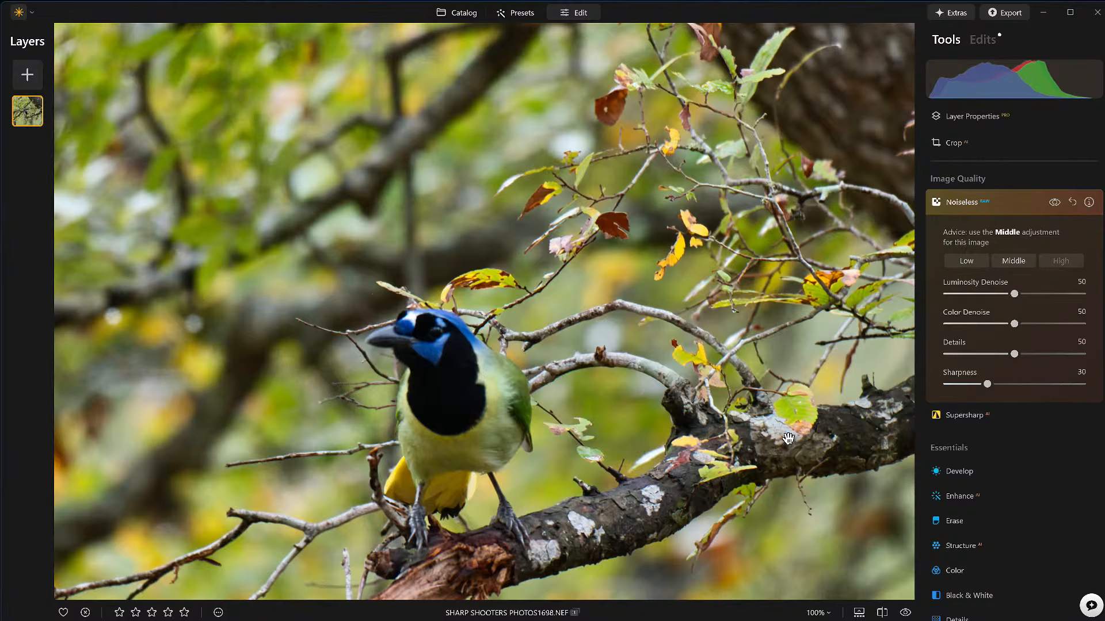
Step: Compare the leaves and branch up close with and without the Noiseless edit
scroll(788, 438, up, 5)
scroll(787, 438, down, 1)
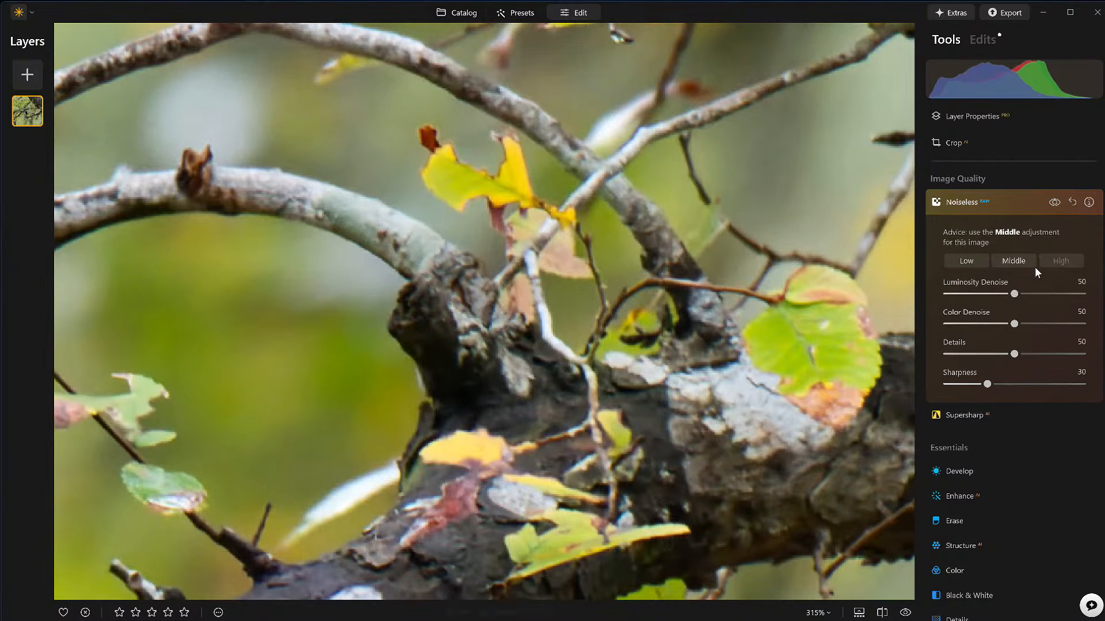
click(1055, 203)
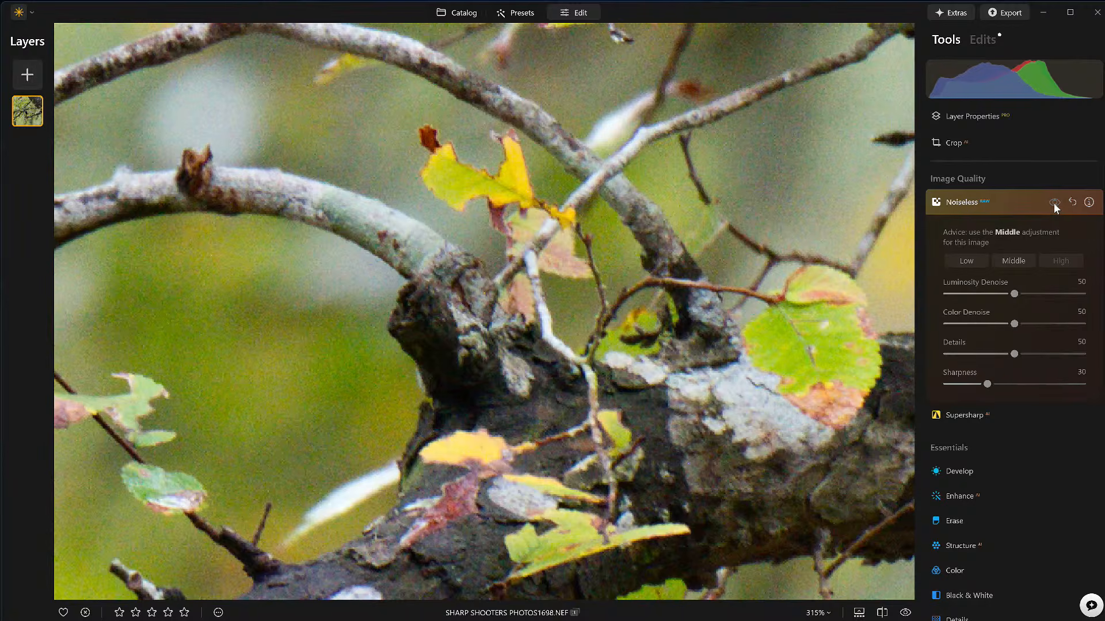
click(1054, 203)
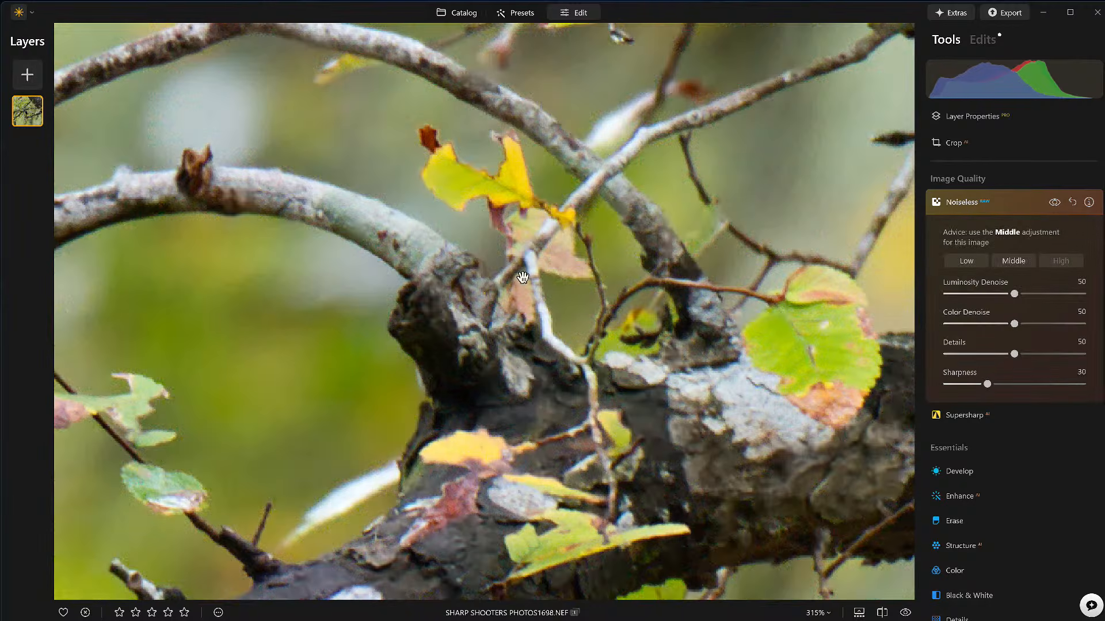
Step: Examine the bird's head, beak and surrounding background up close at several magnifications to judge the noise reduction
drag(358, 290, 912, 287)
drag(597, 351, 715, 357)
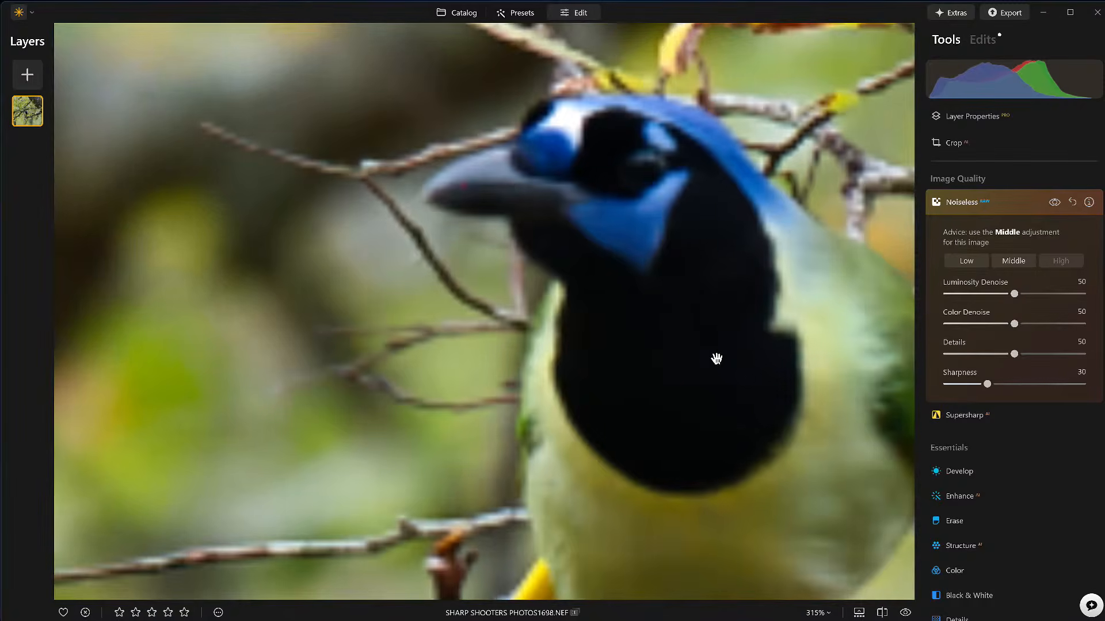
scroll(461, 159, up, 2)
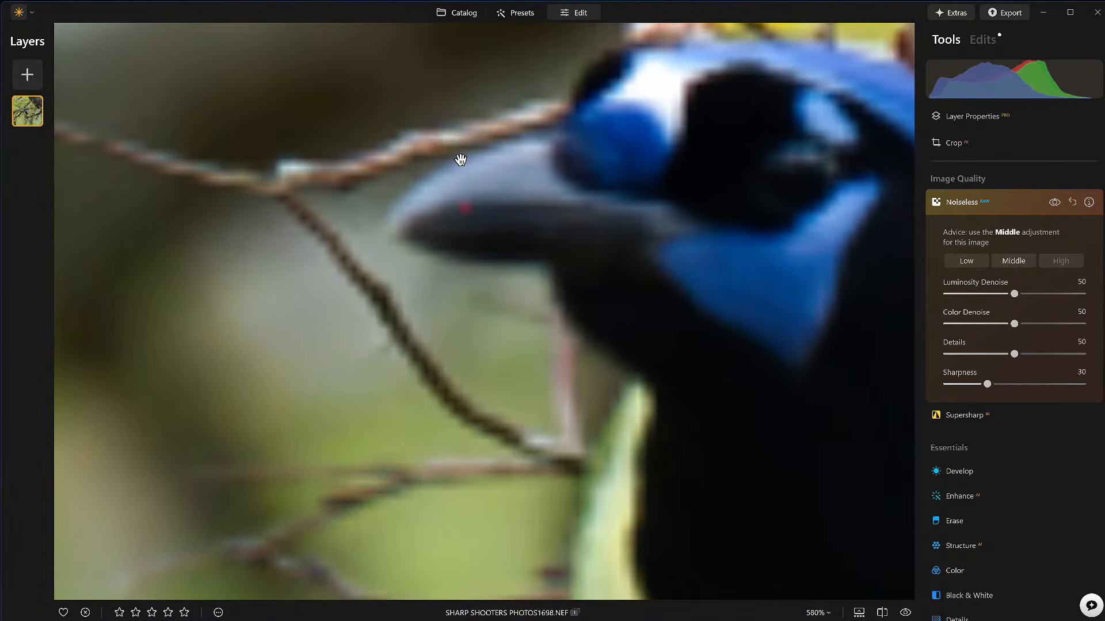
scroll(460, 159, up, 1)
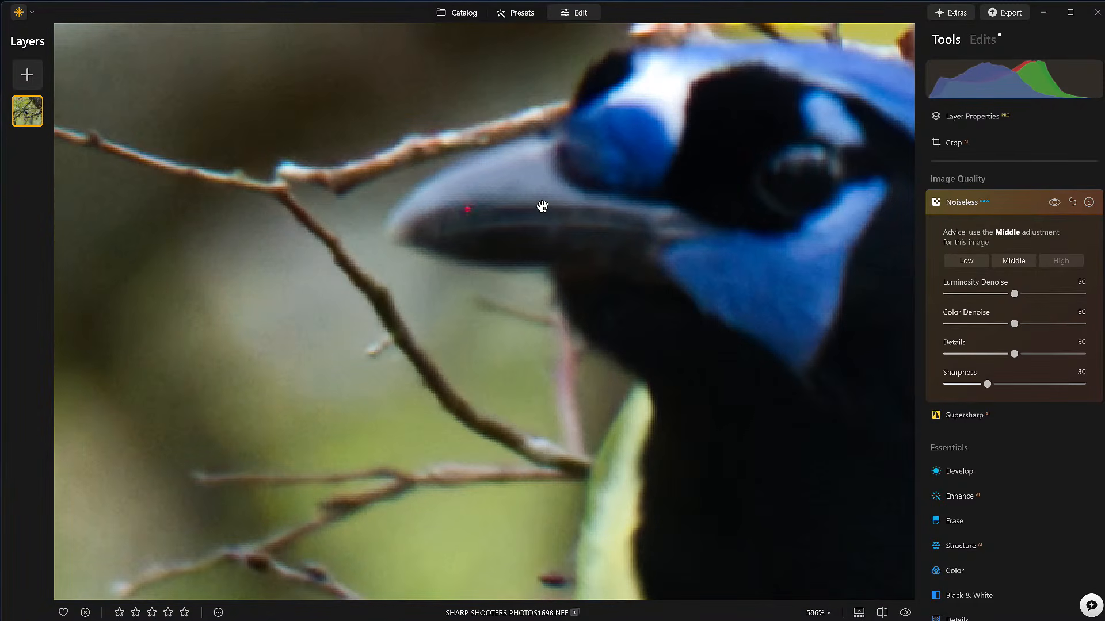
drag(543, 205, 610, 598)
scroll(541, 367, down, 10)
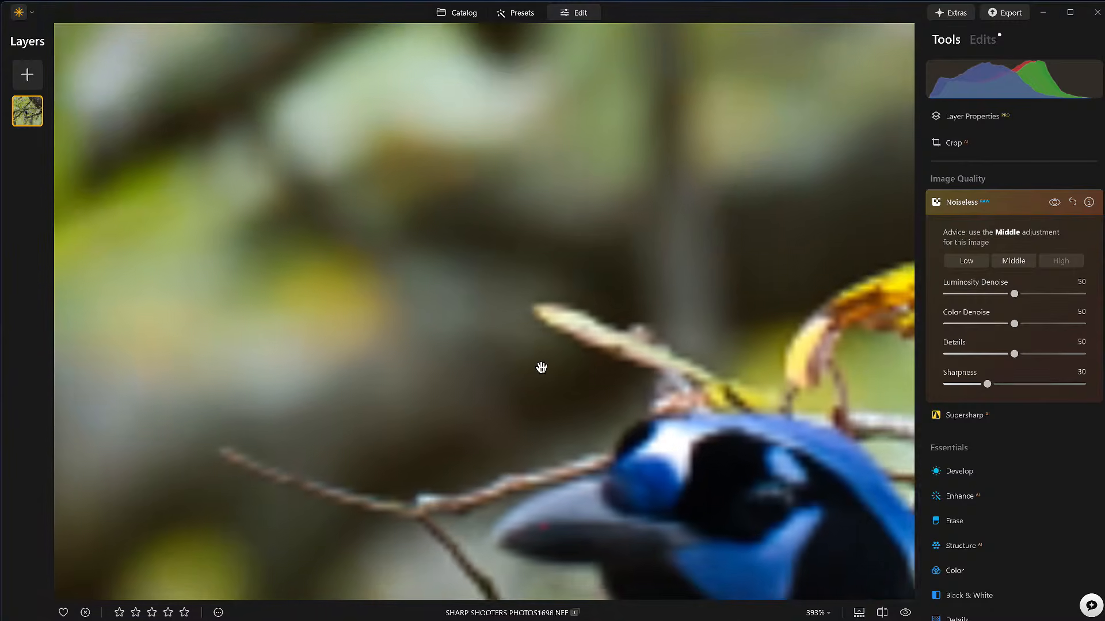
scroll(541, 367, up, 1)
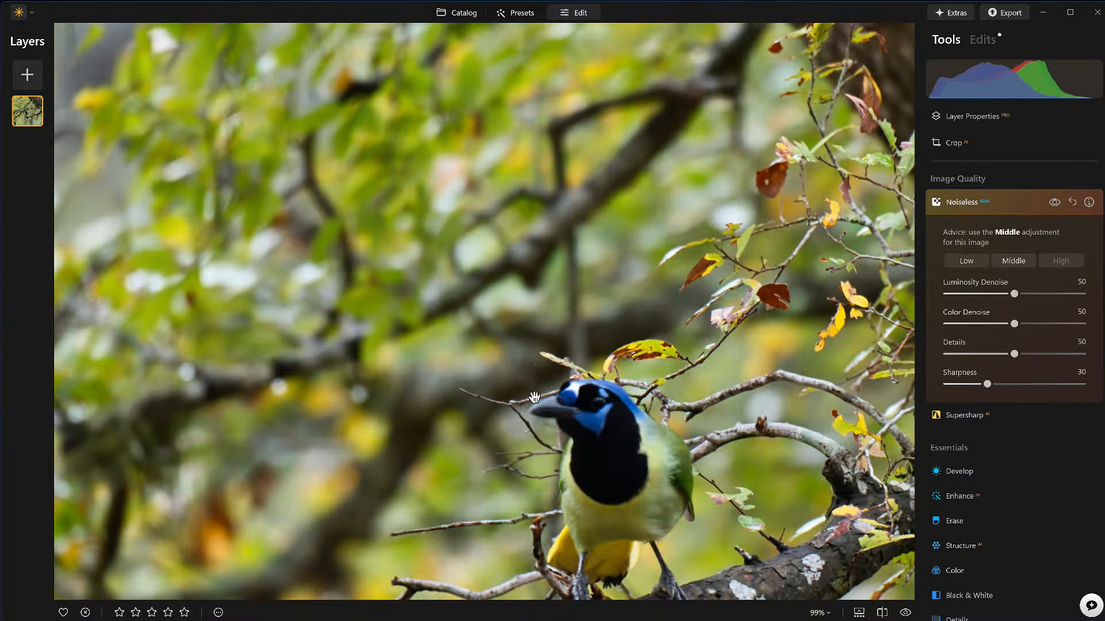
scroll(591, 418, up, 8)
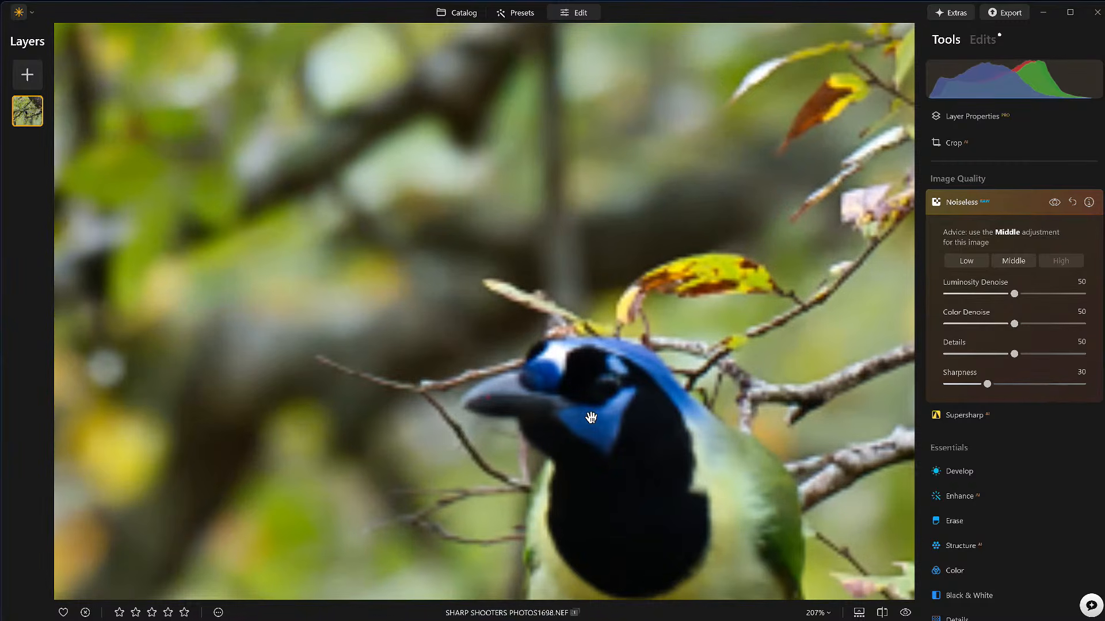
drag(640, 281, 520, 217)
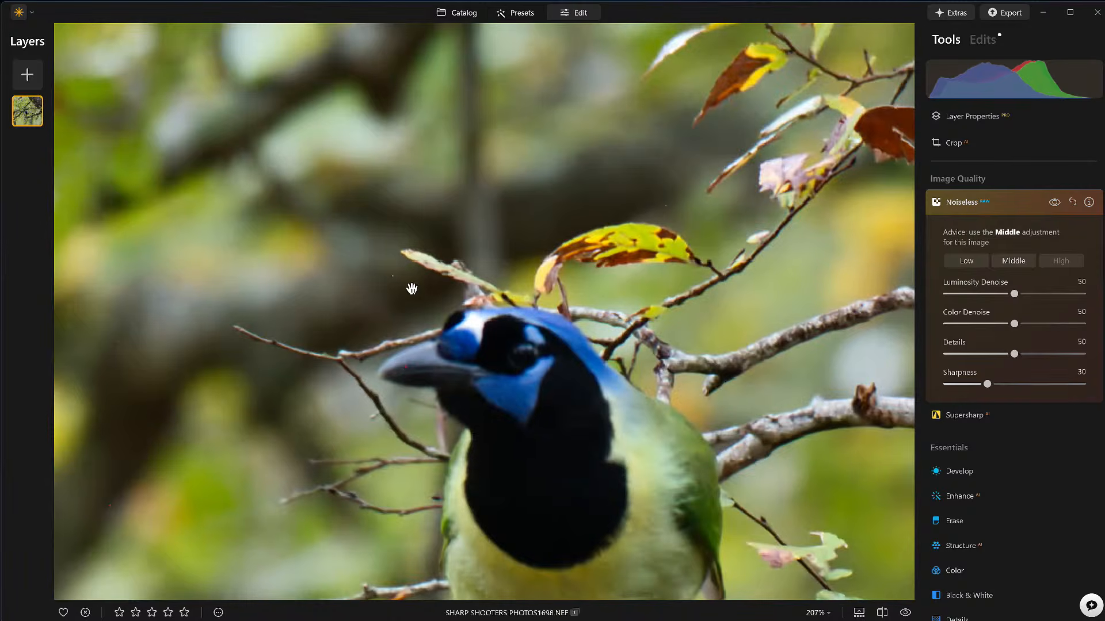
scroll(404, 266, up, 8)
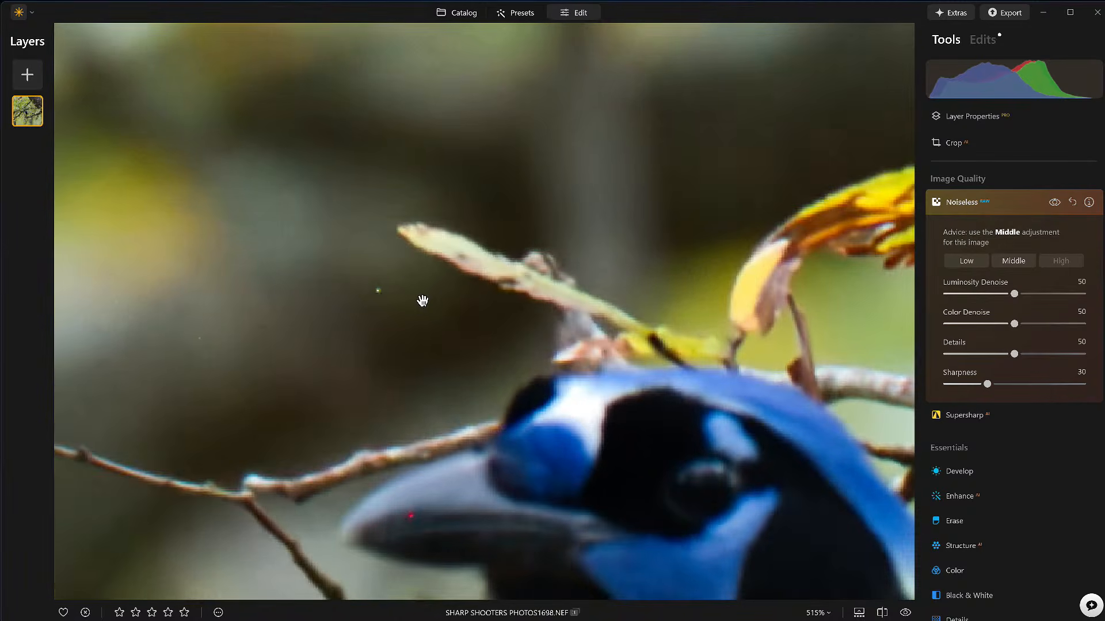
Step: Erase the stray colored spots on the bird's beak and in the dark background with the Erase tool at size 20
scroll(422, 301, up, 1)
drag(478, 498, 472, 372)
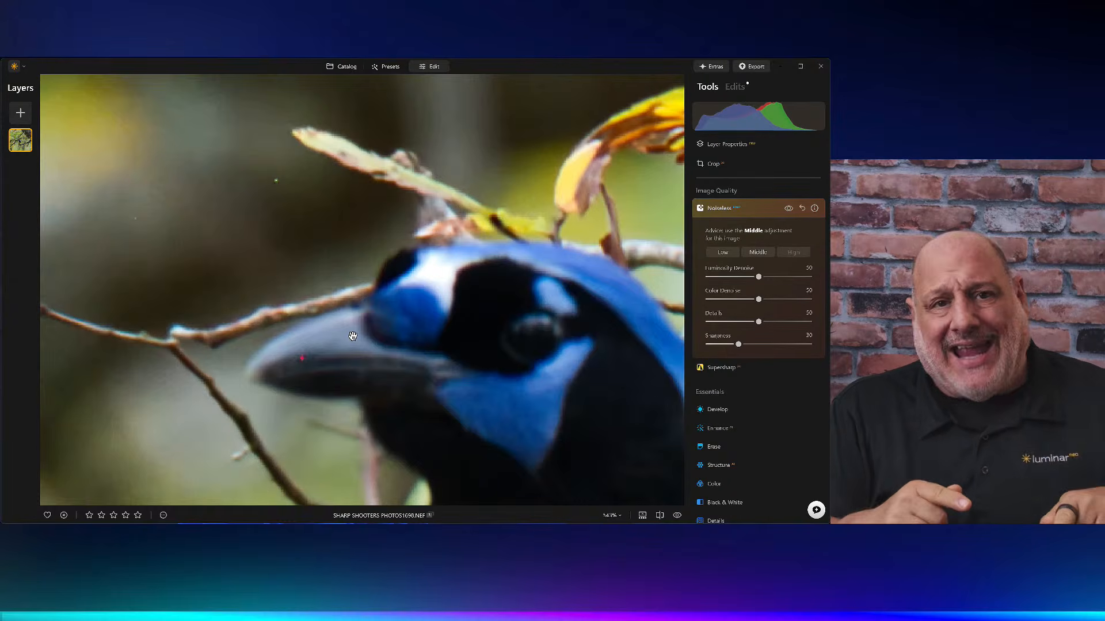
click(746, 211)
click(724, 306)
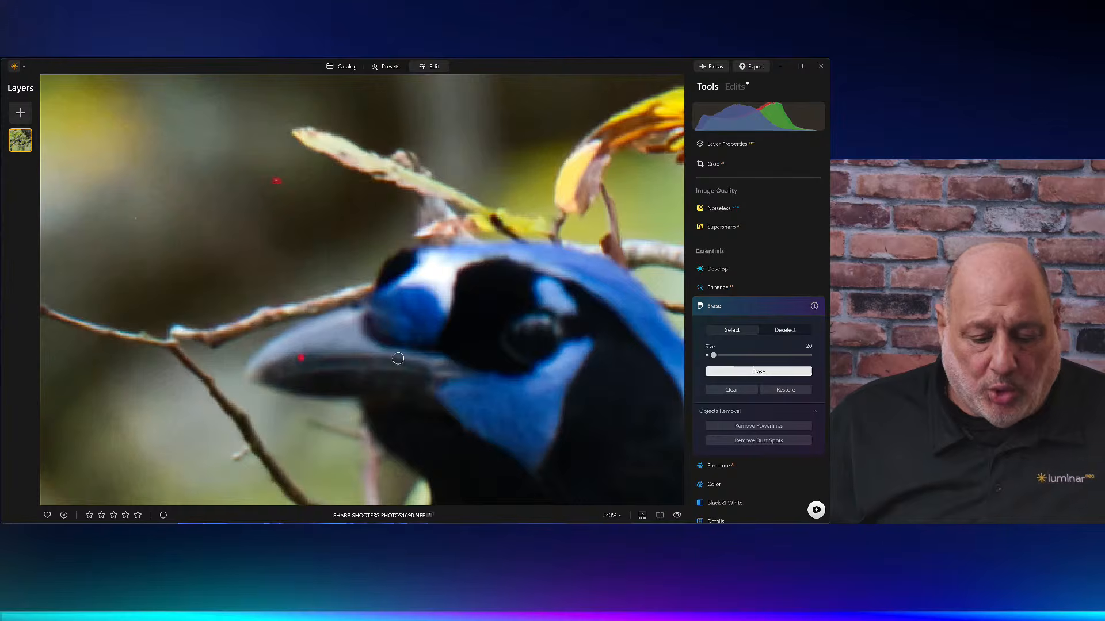
click(753, 371)
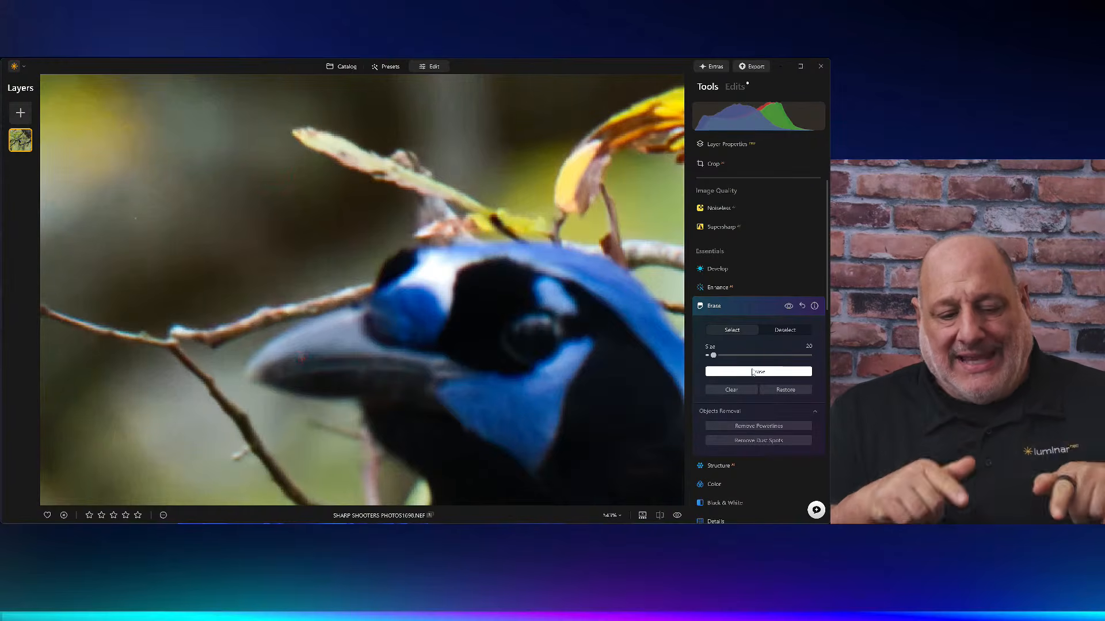
click(750, 307)
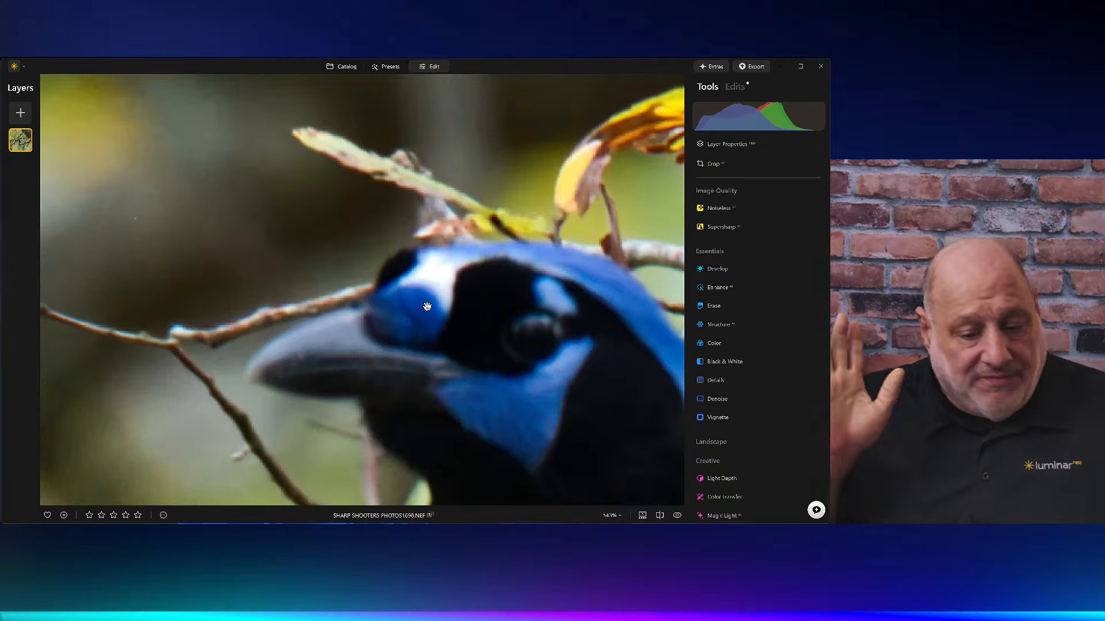
Step: Crop the photo at the Original ratio to a tighter frame around the bird and its branch
click(427, 306)
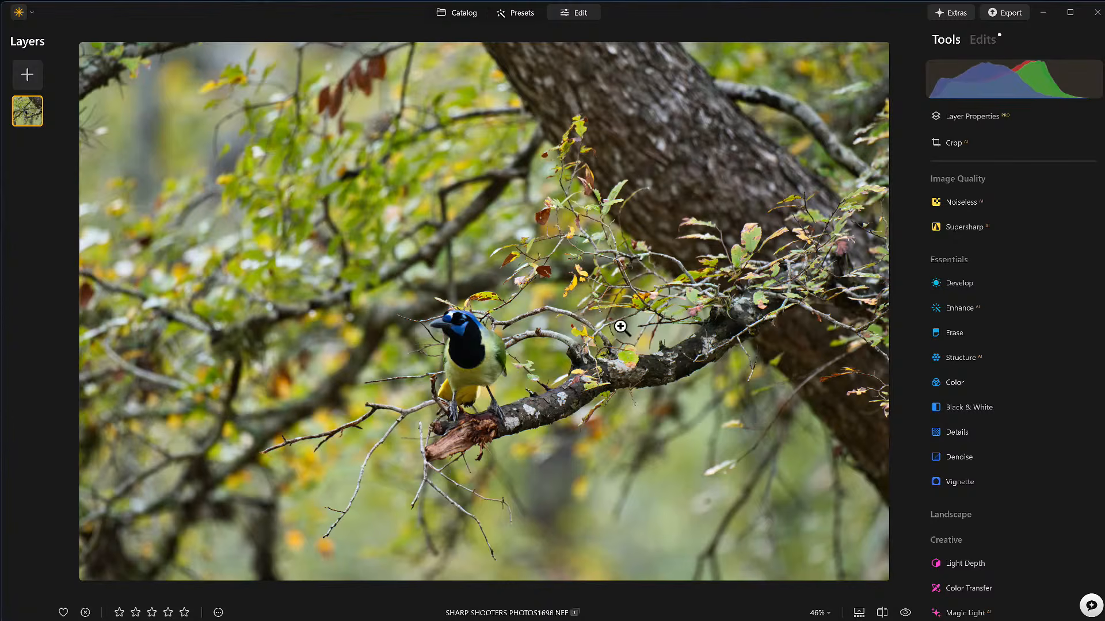
click(968, 146)
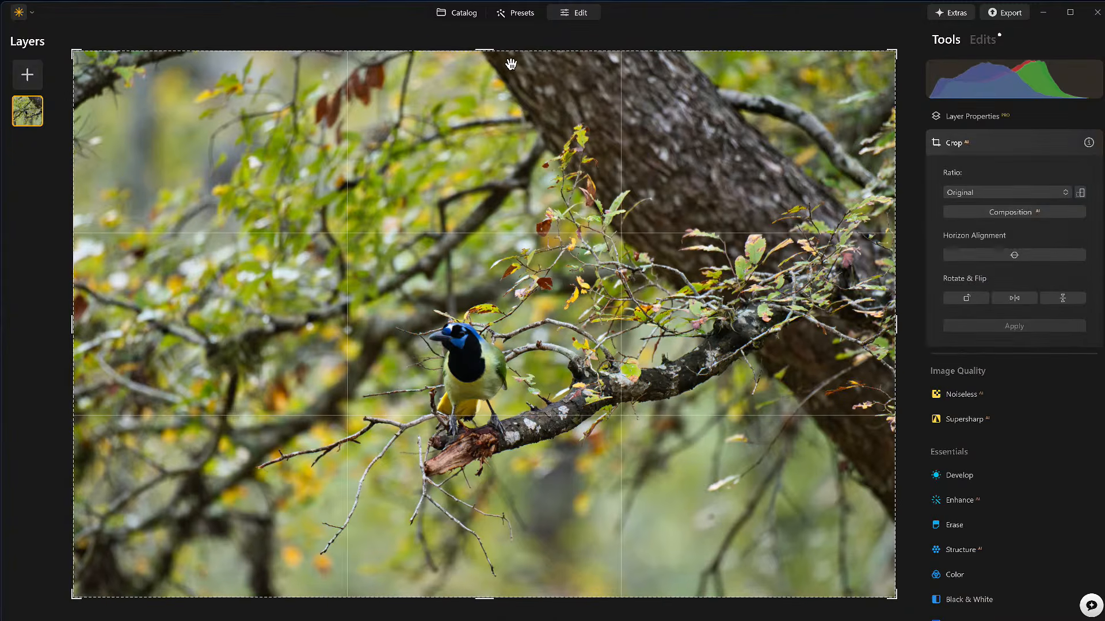
drag(485, 51, 484, 217)
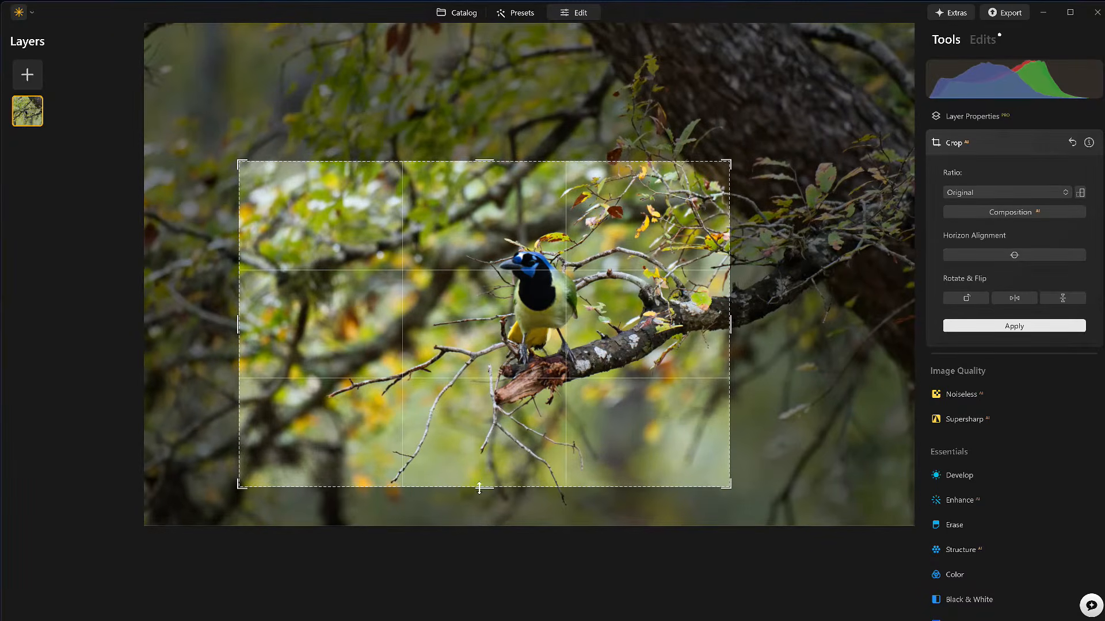
drag(479, 488, 481, 472)
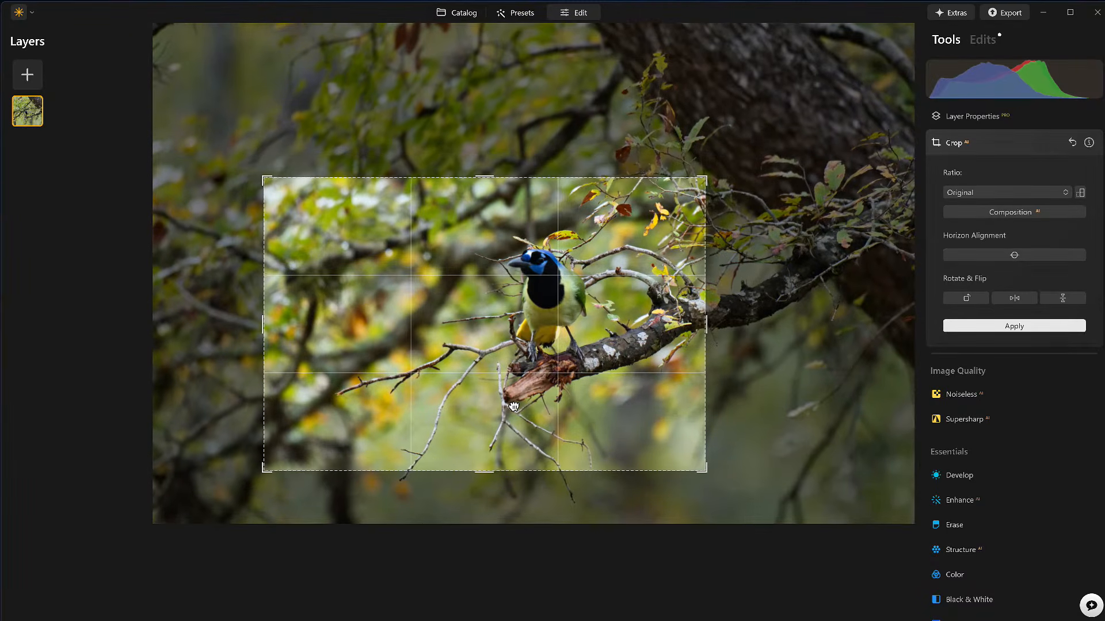
drag(502, 406, 499, 424)
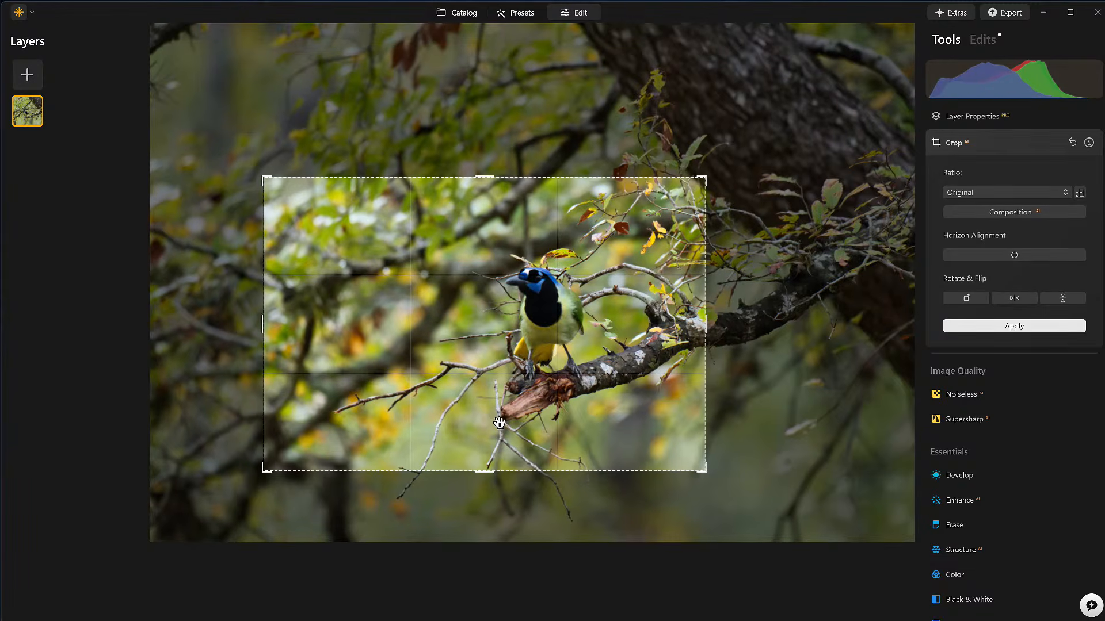
key(Return)
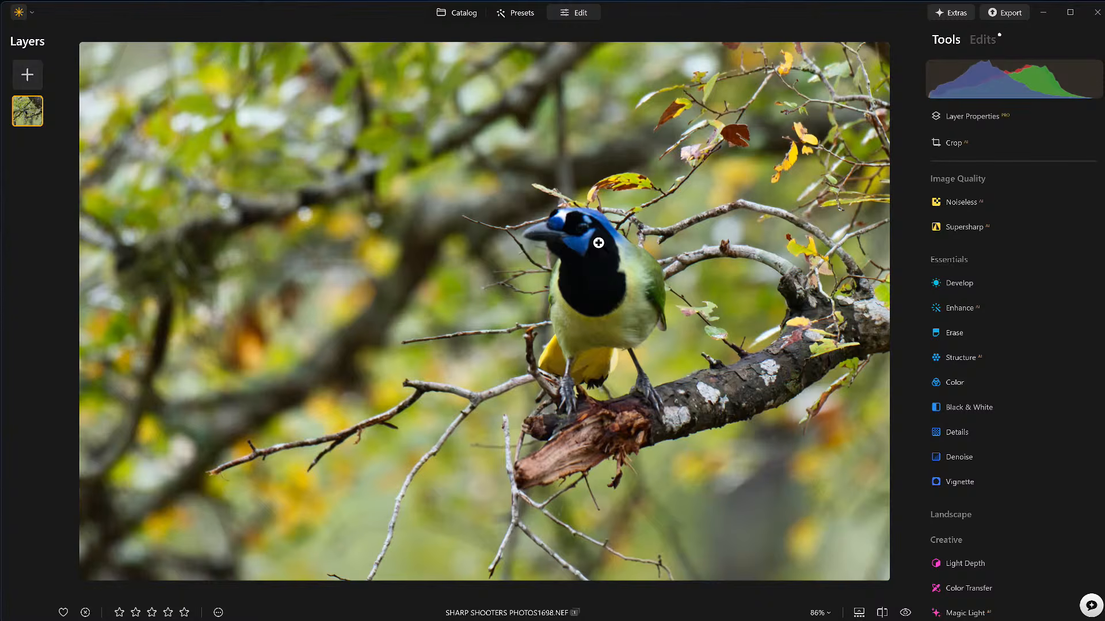
Step: Add a Develop adjustment to the cropped photo with Shadows raised to 100
click(959, 283)
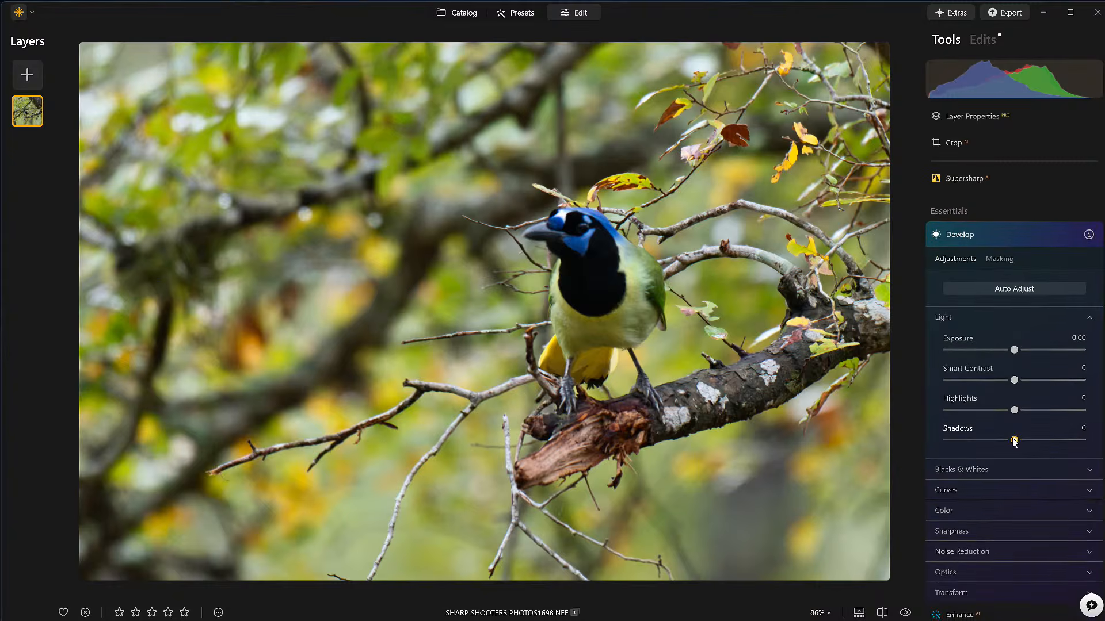
drag(1014, 441, 1082, 440)
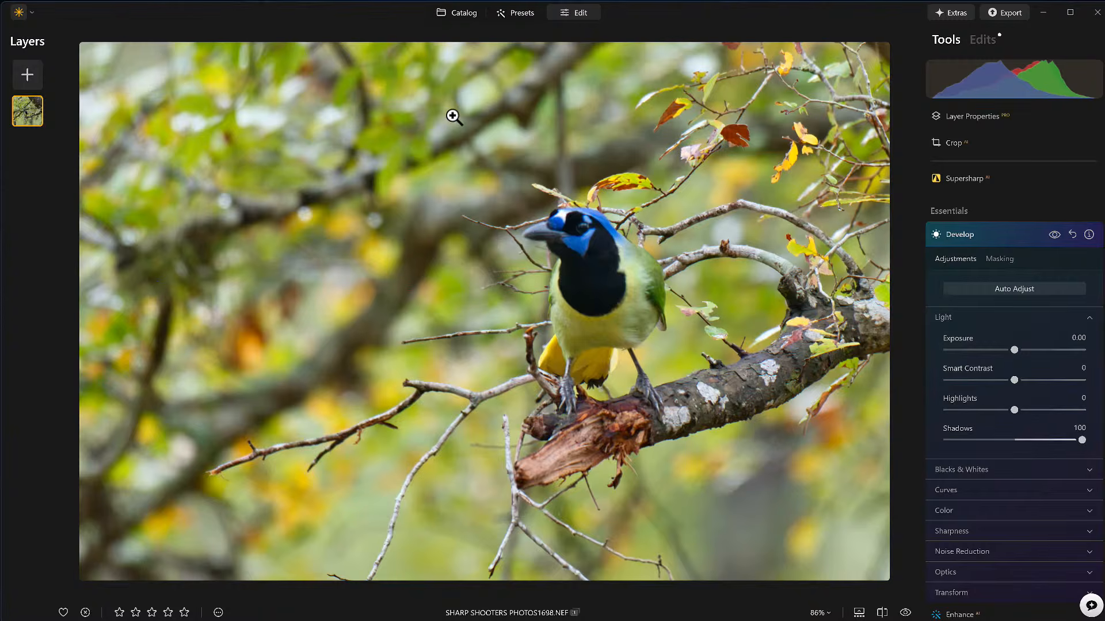
click(1022, 227)
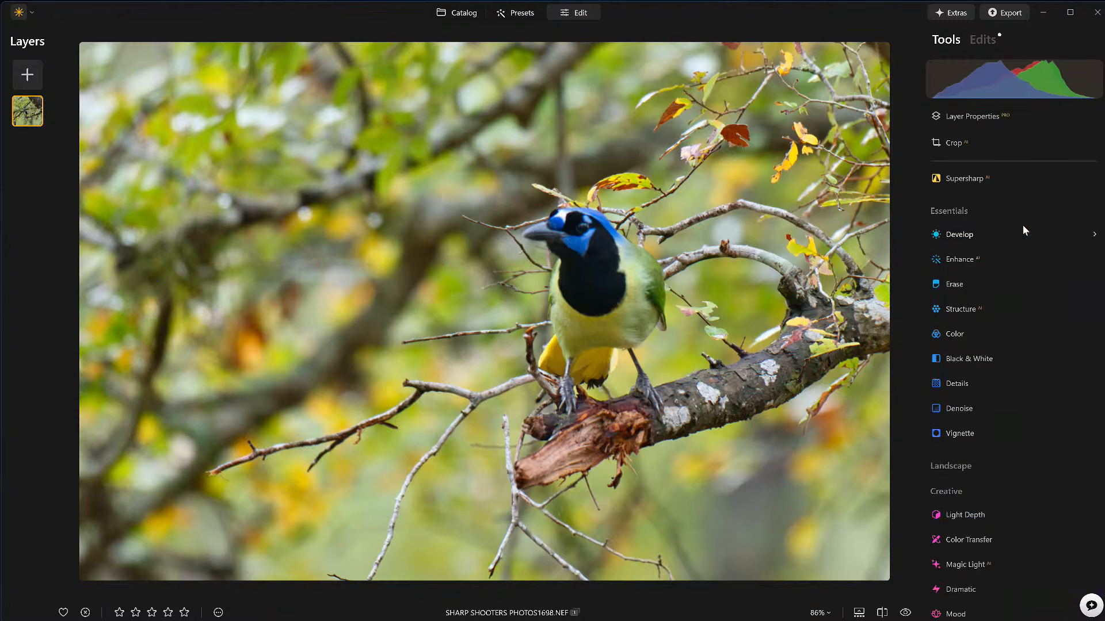
Step: Review the shadow-lifting Develop adjustment in the list of applied edits
click(971, 235)
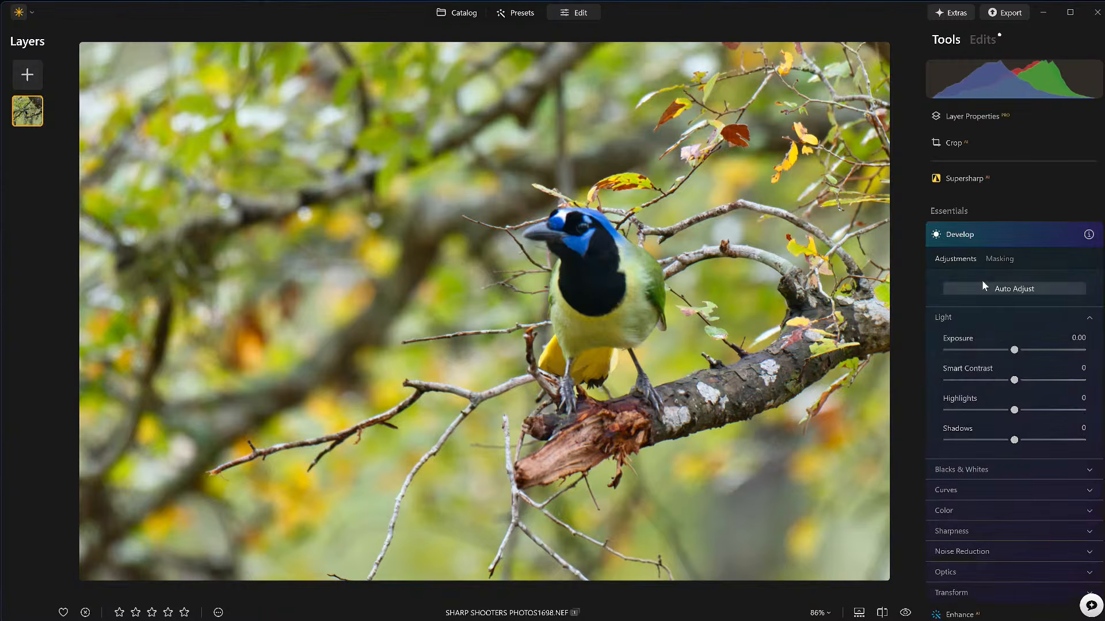
click(969, 236)
click(969, 236)
click(978, 40)
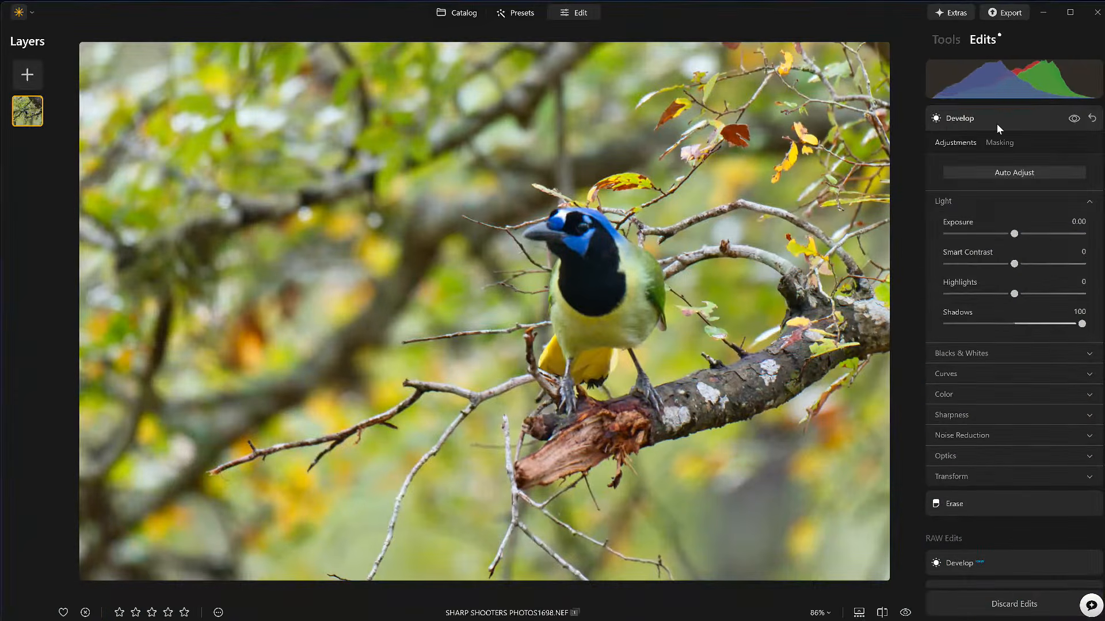
click(947, 40)
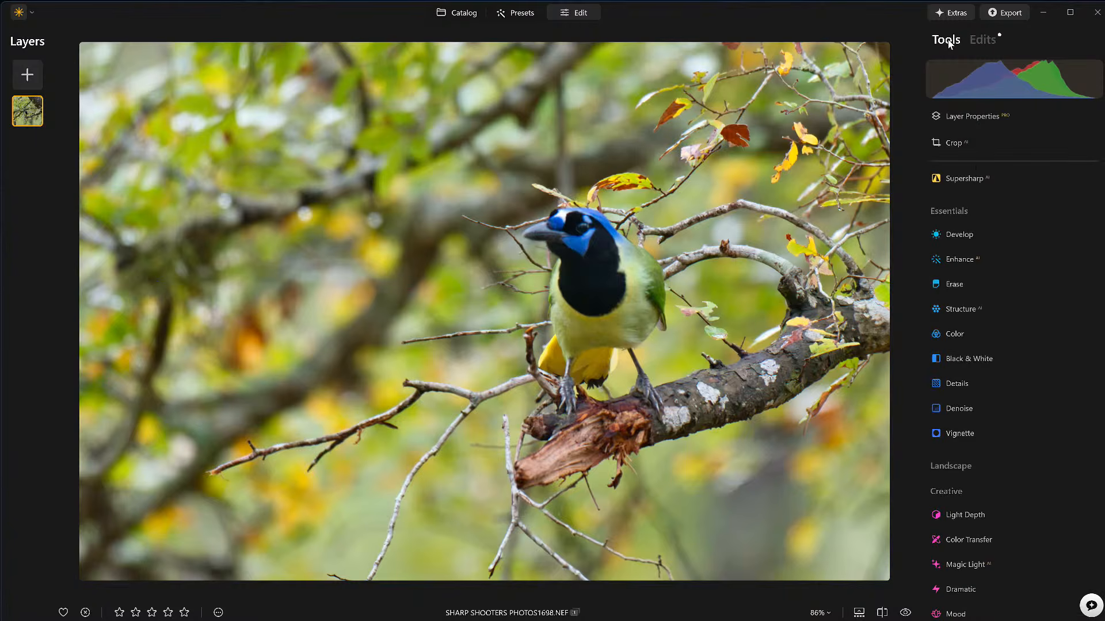
Step: Add another Develop adjustment with Shadows at 42 and brush its mask over the bird's head and body at size 100
click(965, 236)
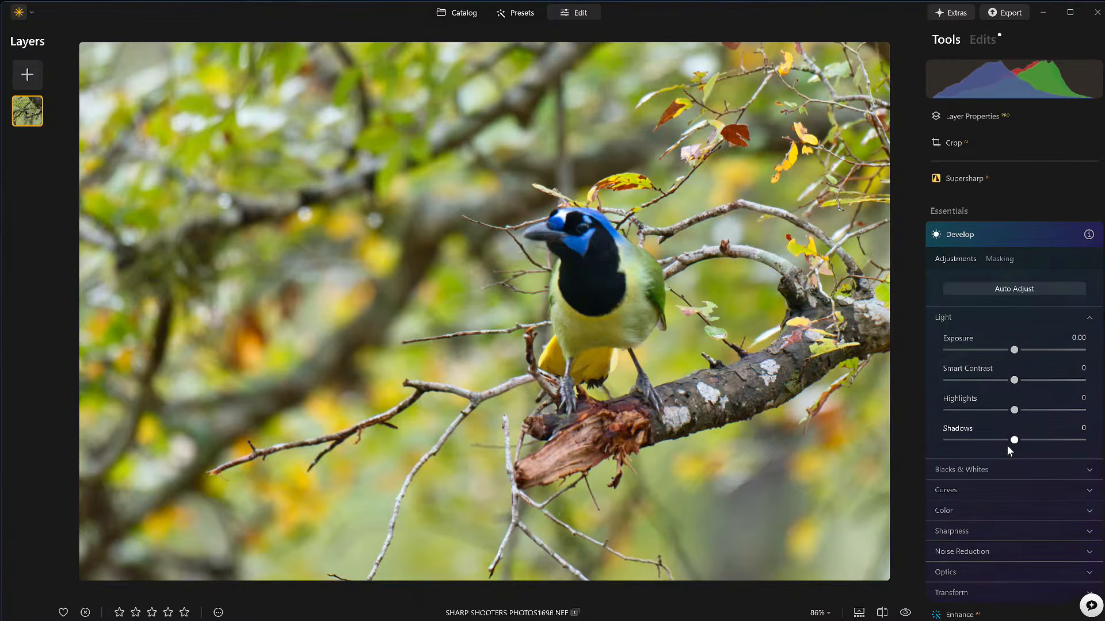
drag(1015, 442, 1044, 446)
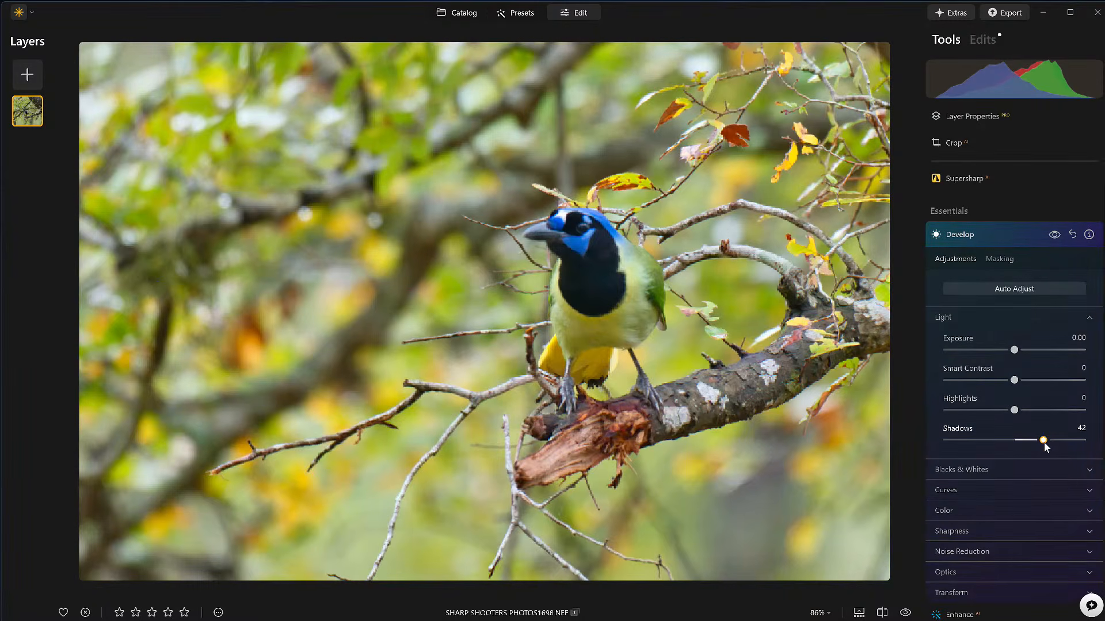
click(1001, 258)
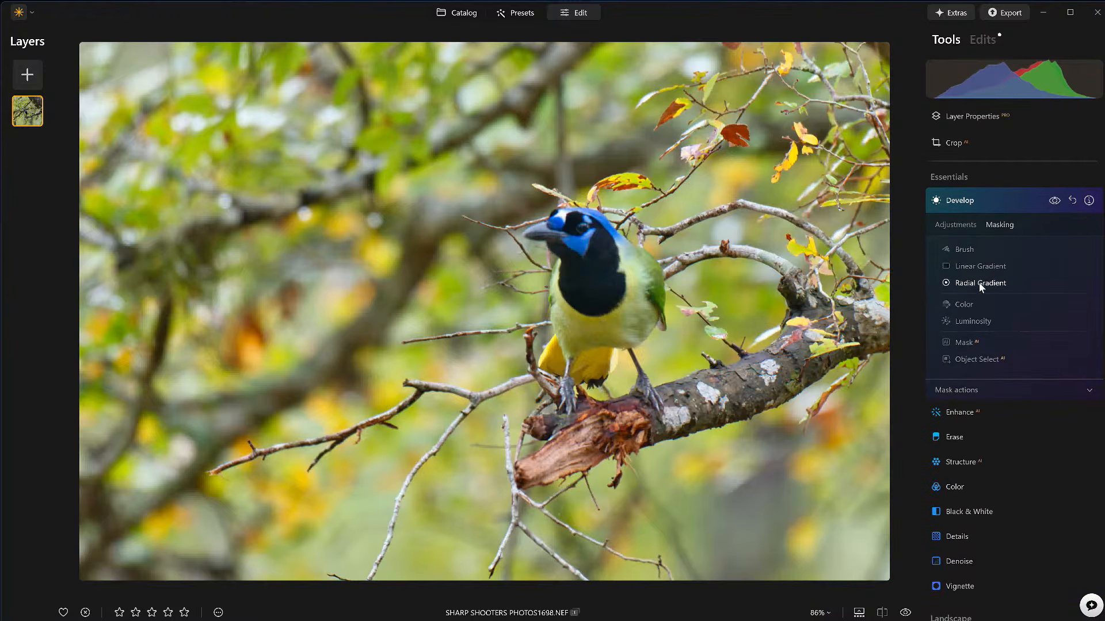
click(968, 252)
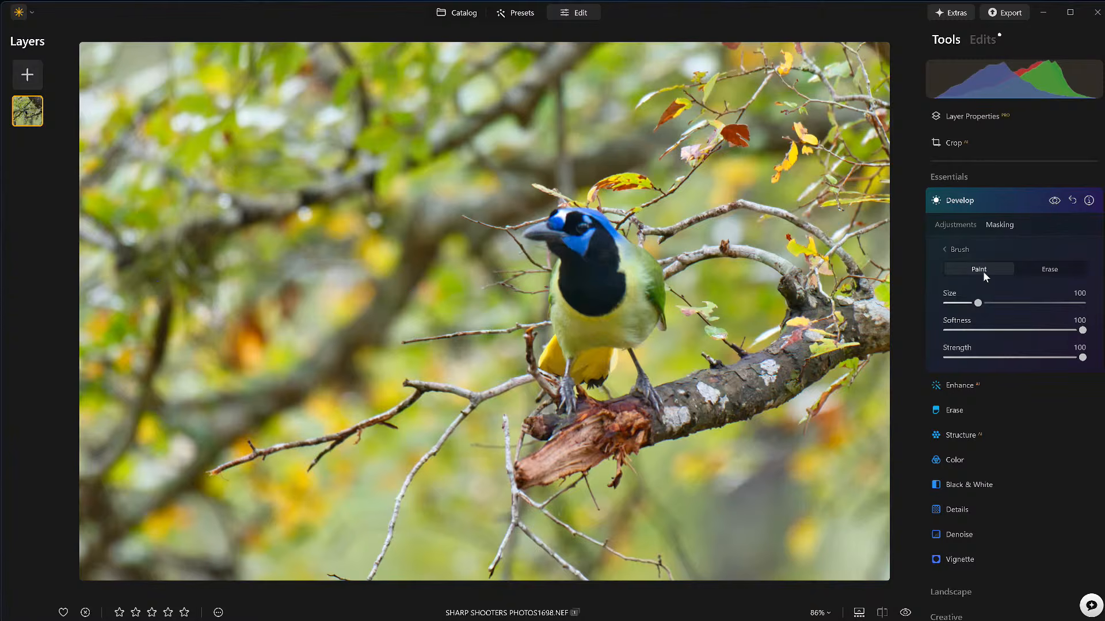
mouse_move(505, 216)
mouse_down()
mouse_move(640, 272)
mouse_move(599, 311)
mouse_move(561, 323)
mouse_move(633, 354)
mouse_move(539, 212)
mouse_move(602, 256)
mouse_move(622, 363)
mouse_up()
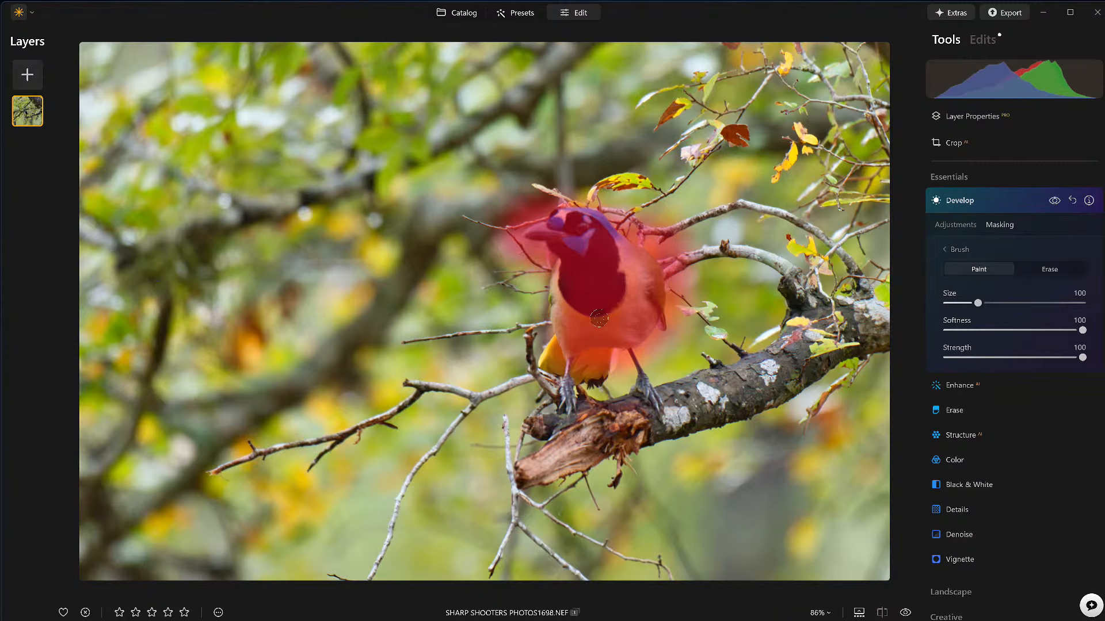
click(958, 249)
Step: Compare the bird with and without the masked Develop adjustment
click(1052, 202)
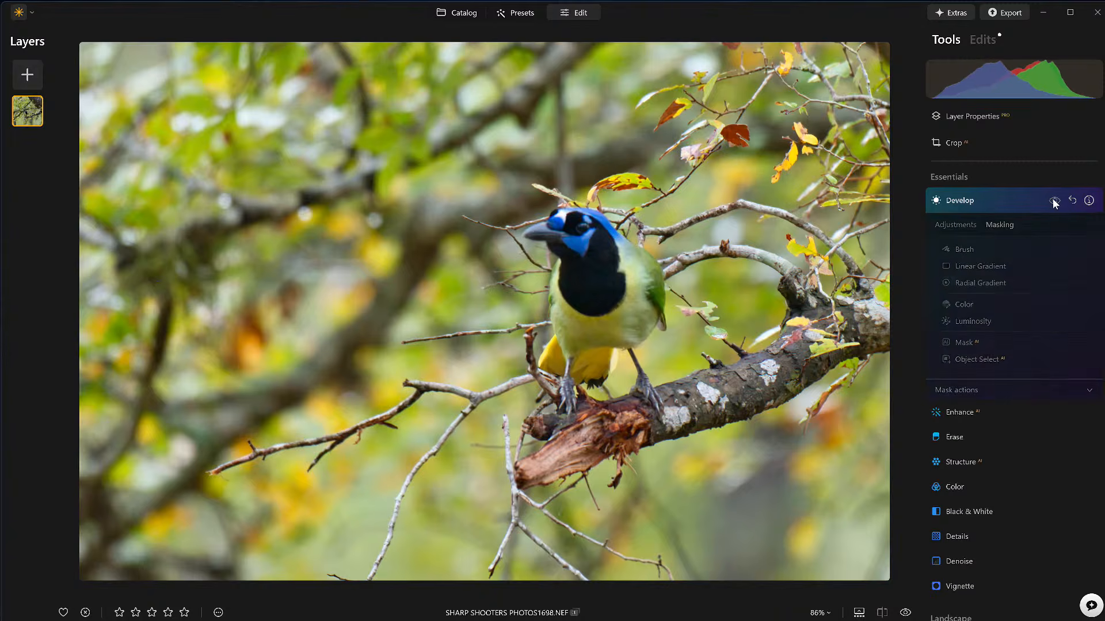
click(1054, 202)
click(1054, 203)
click(1003, 200)
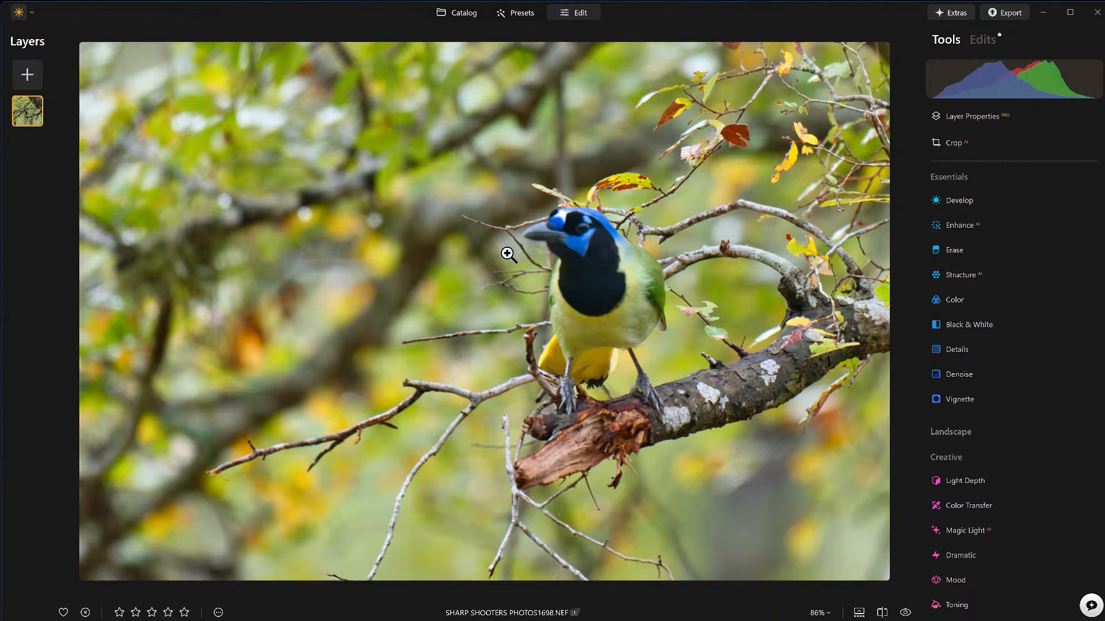
Step: Try Structure with Amount 100 and Boost 65 and compare the bird up close with and without it
click(938, 274)
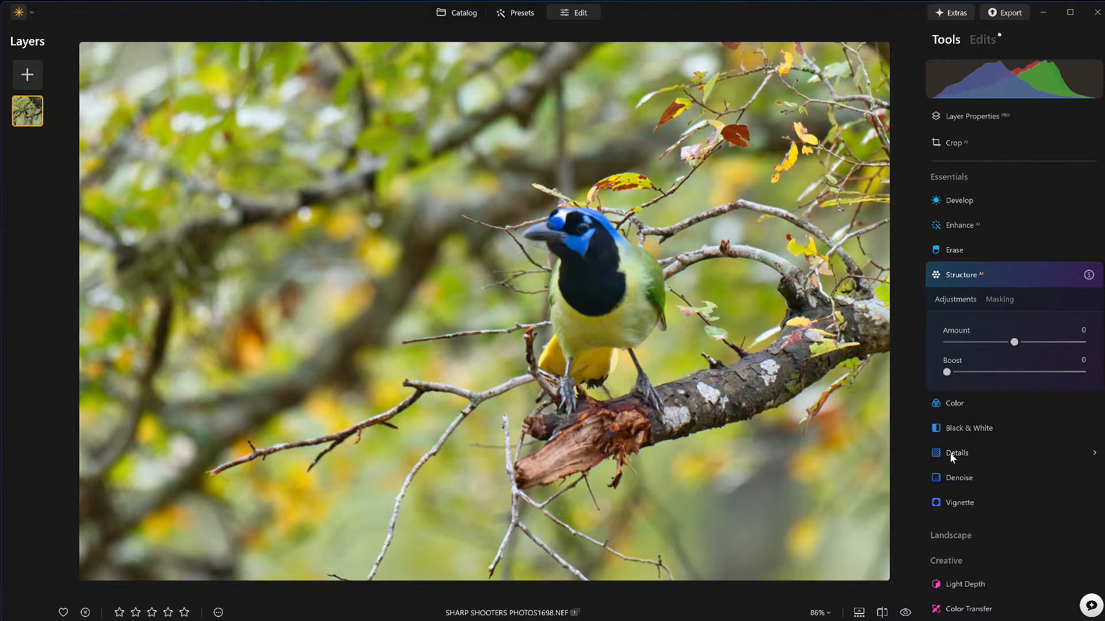
drag(946, 373, 1082, 342)
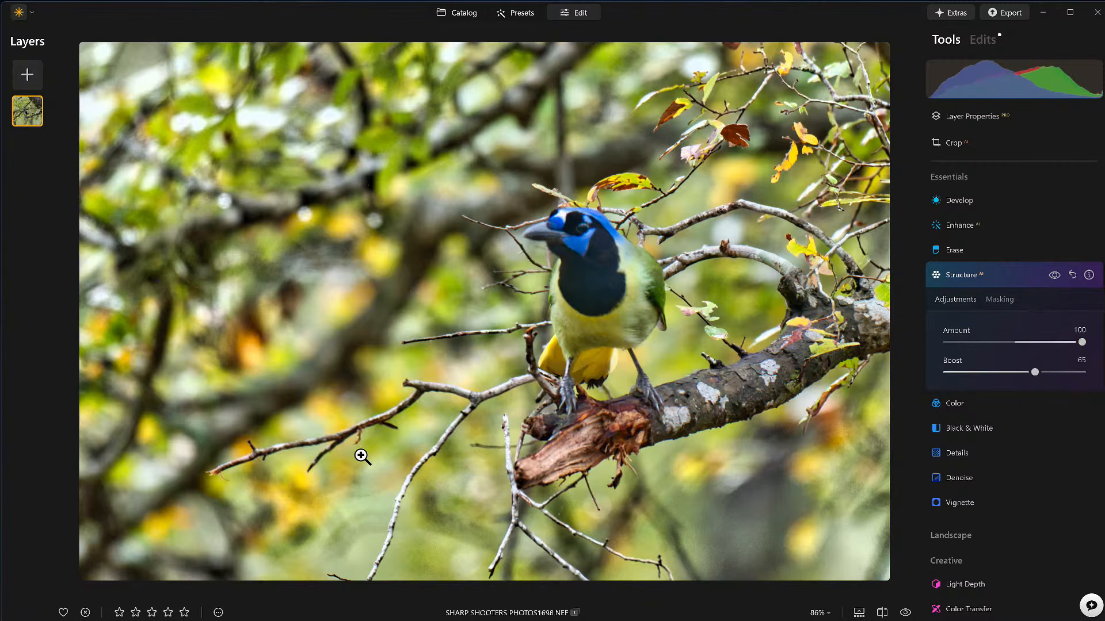
click(611, 246)
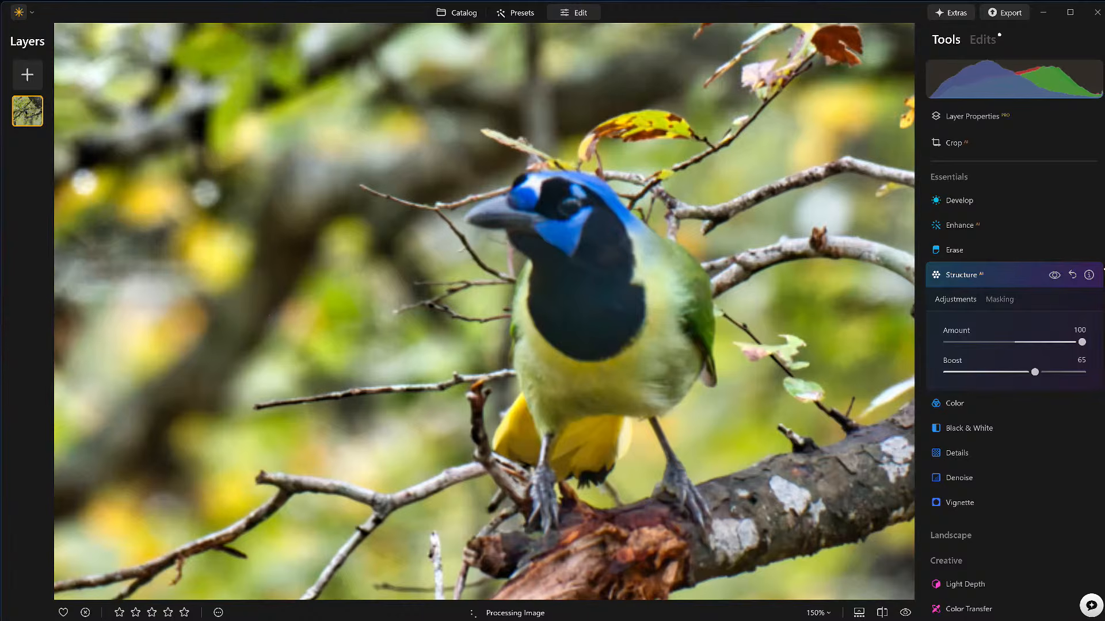
click(1054, 275)
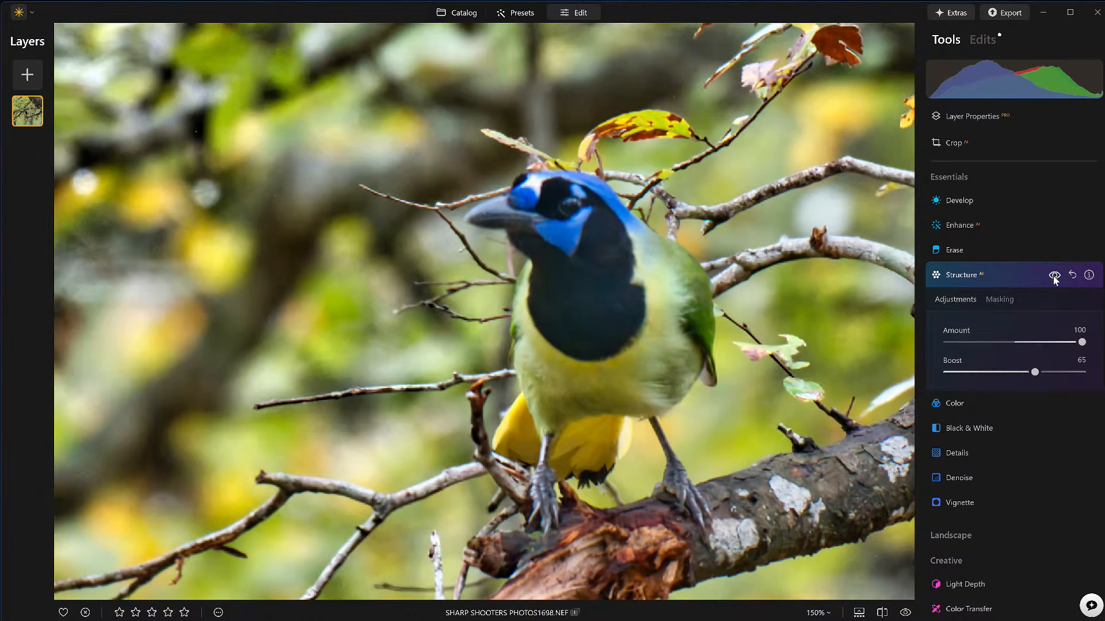
click(1054, 275)
click(1054, 276)
Step: Set Structure to Amount 32 and Boost 54 and compare the photo with and without it
drag(1074, 343, 1020, 373)
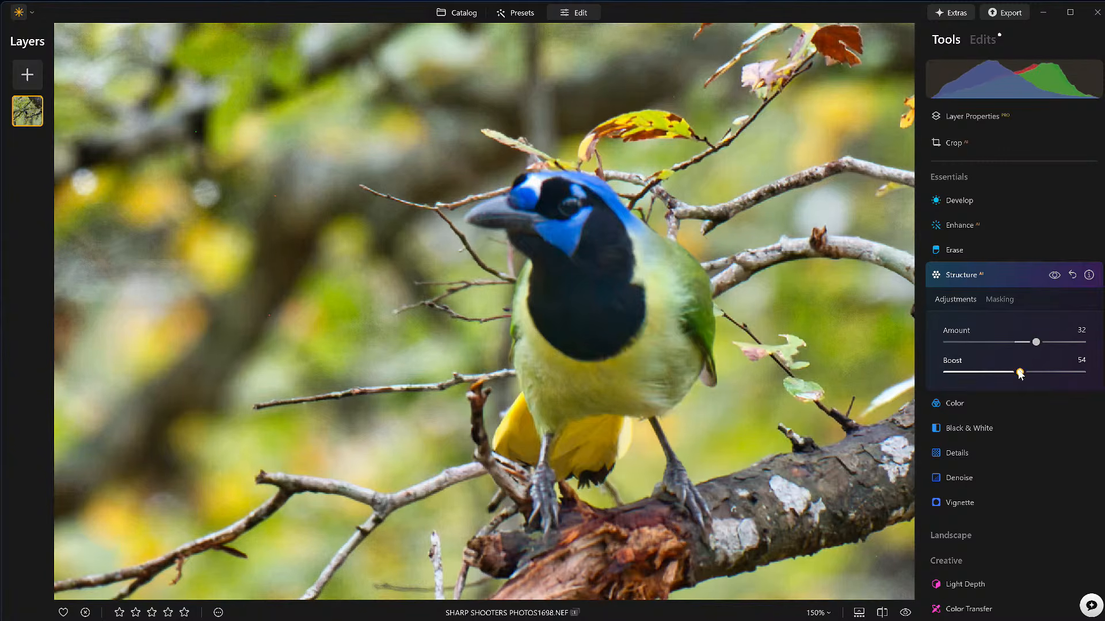
click(1054, 275)
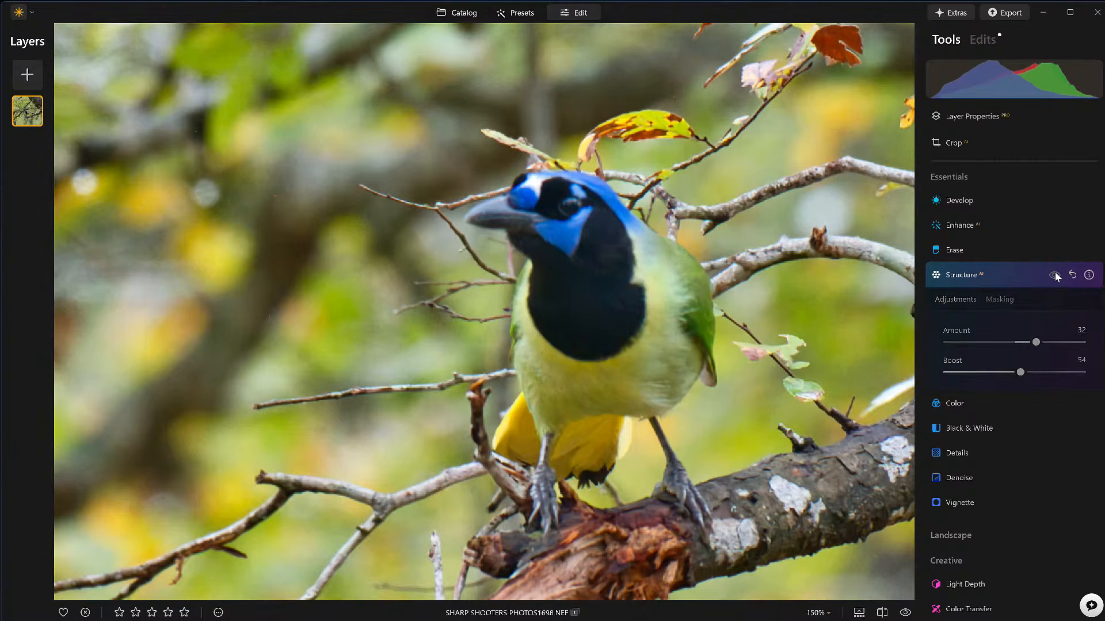
click(1054, 275)
click(1054, 275)
click(1054, 275)
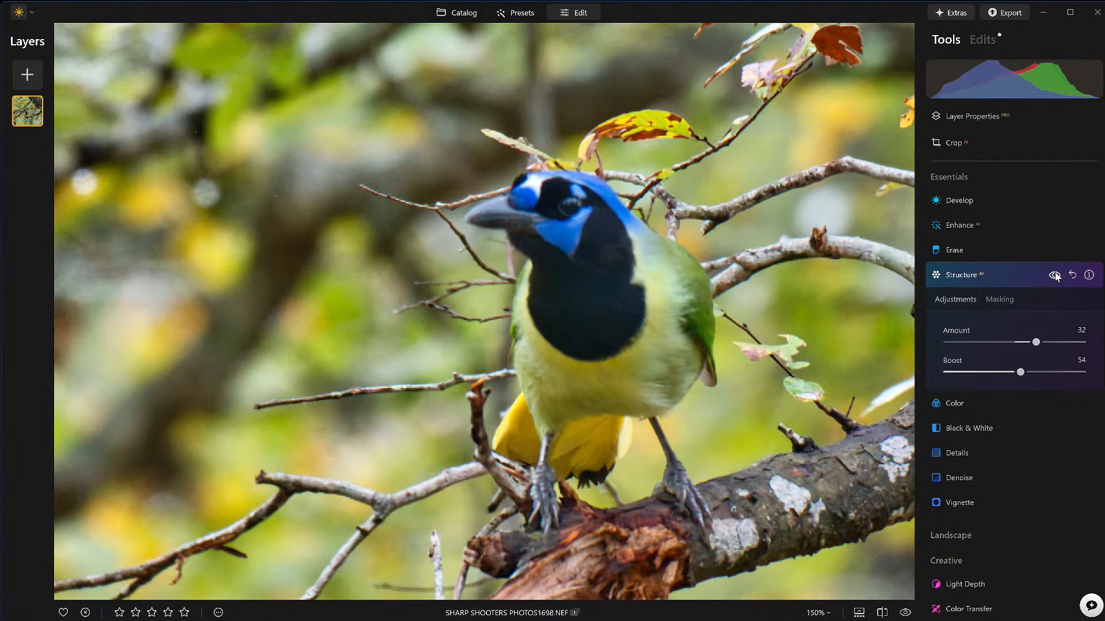
click(1015, 277)
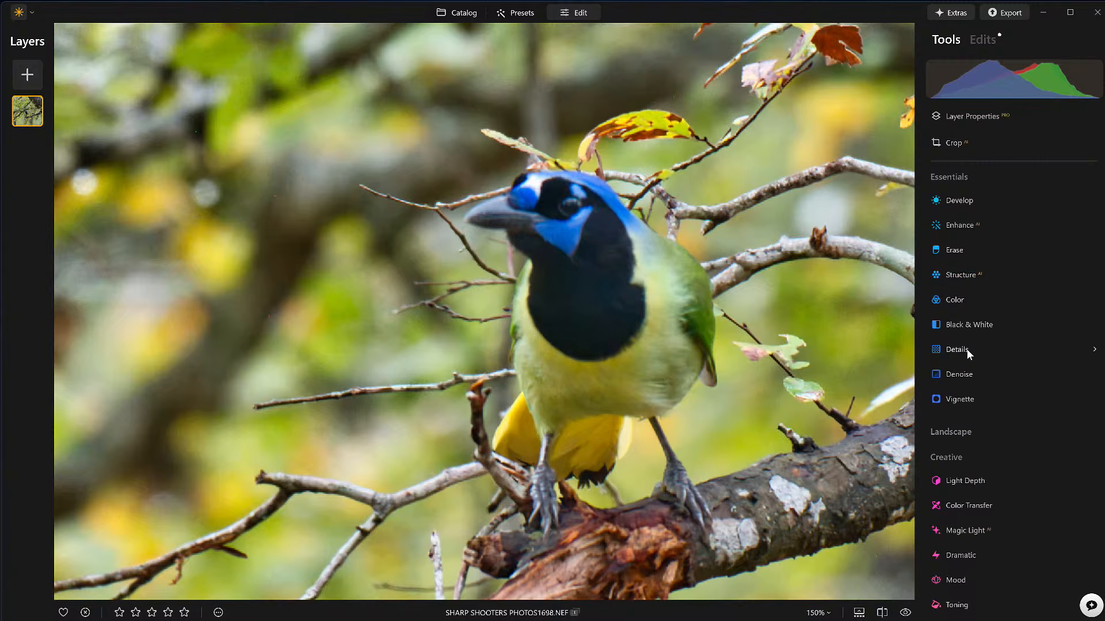
Step: Try Small Details at 61, Medium Details at 56 and Large Details at 43, and reset the Details adjustments
click(965, 350)
drag(1015, 446, 1007, 419)
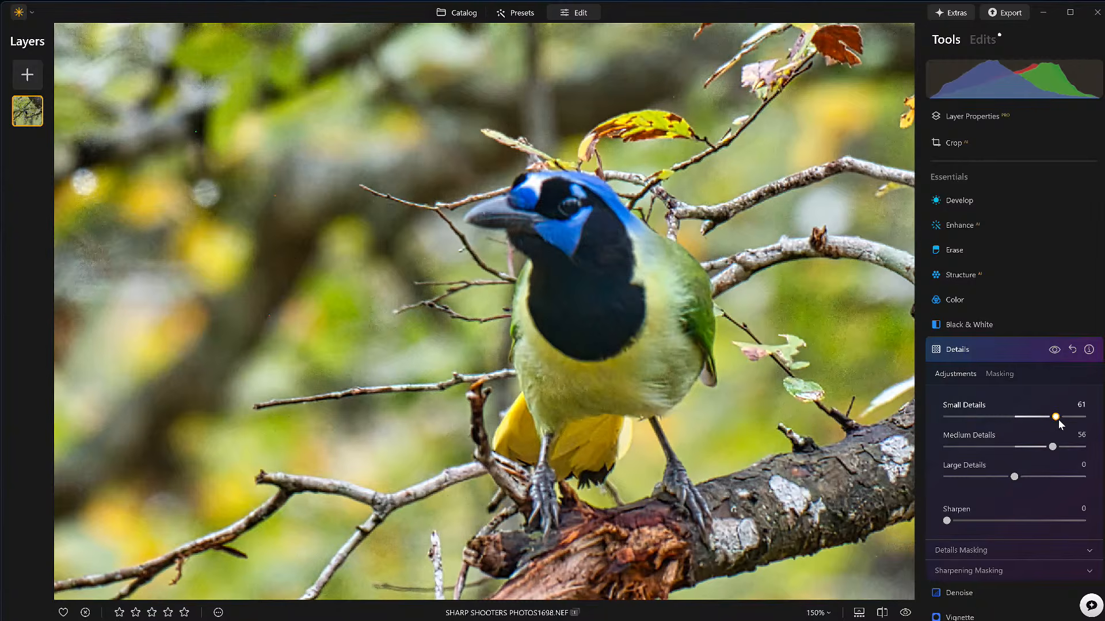
drag(1014, 476, 1043, 476)
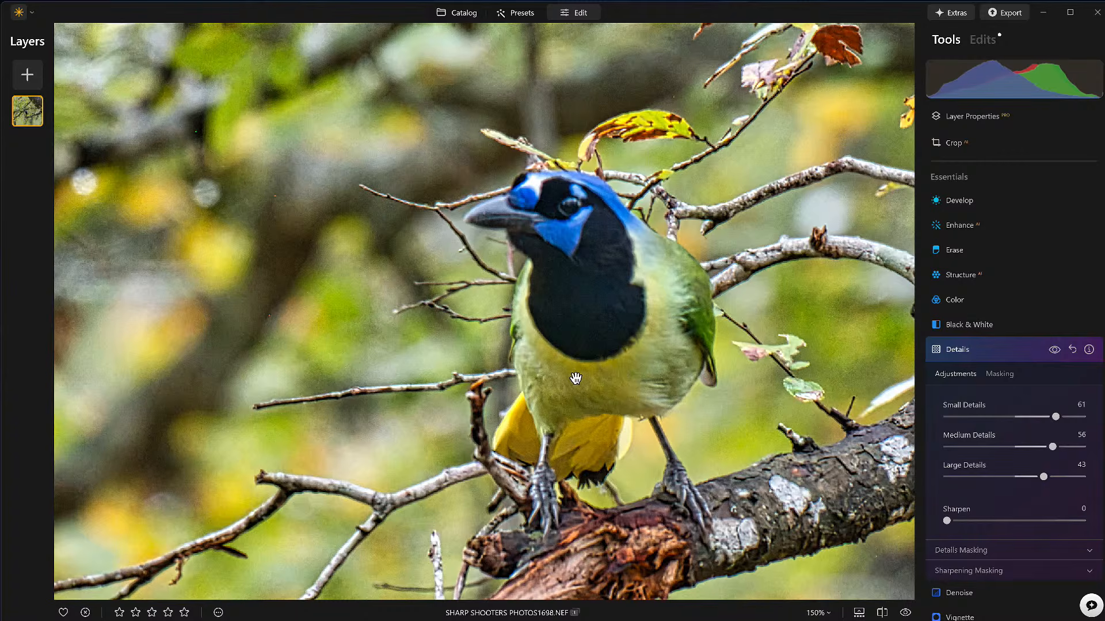
click(1073, 349)
click(1019, 350)
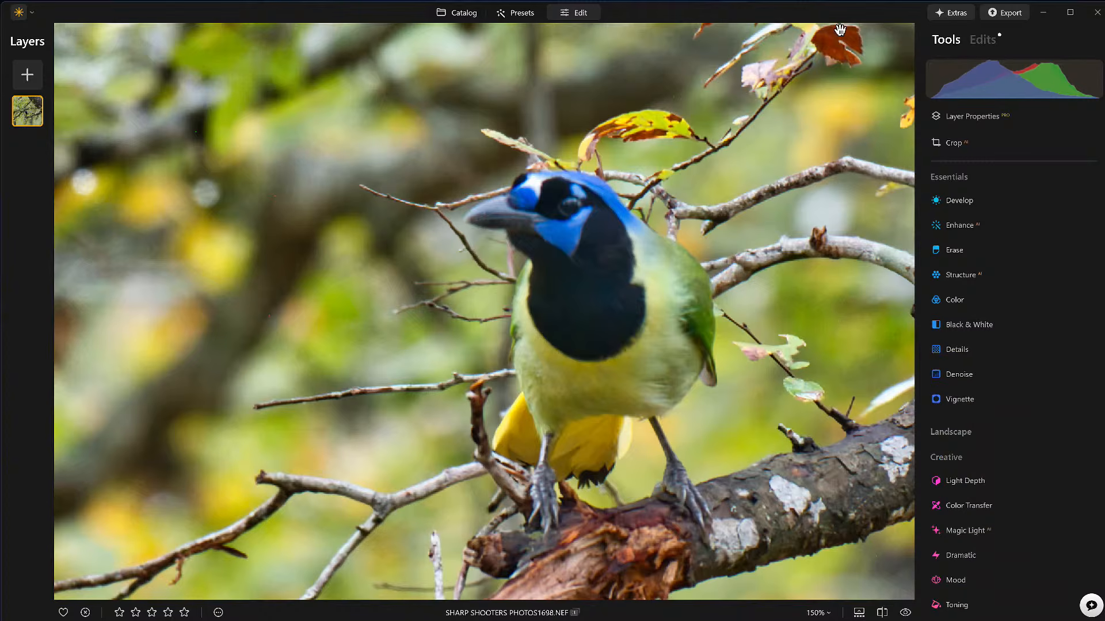
Step: Delete the unused Details edit and brush a size 100 mask over the bird's head and body for the Structure edit
click(974, 42)
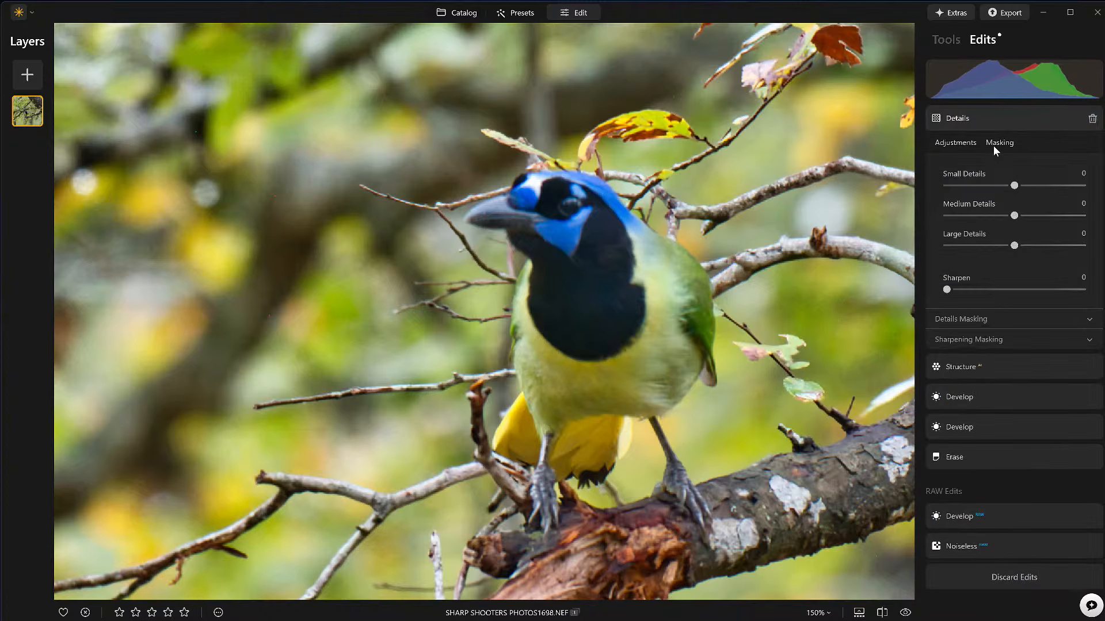
click(1092, 119)
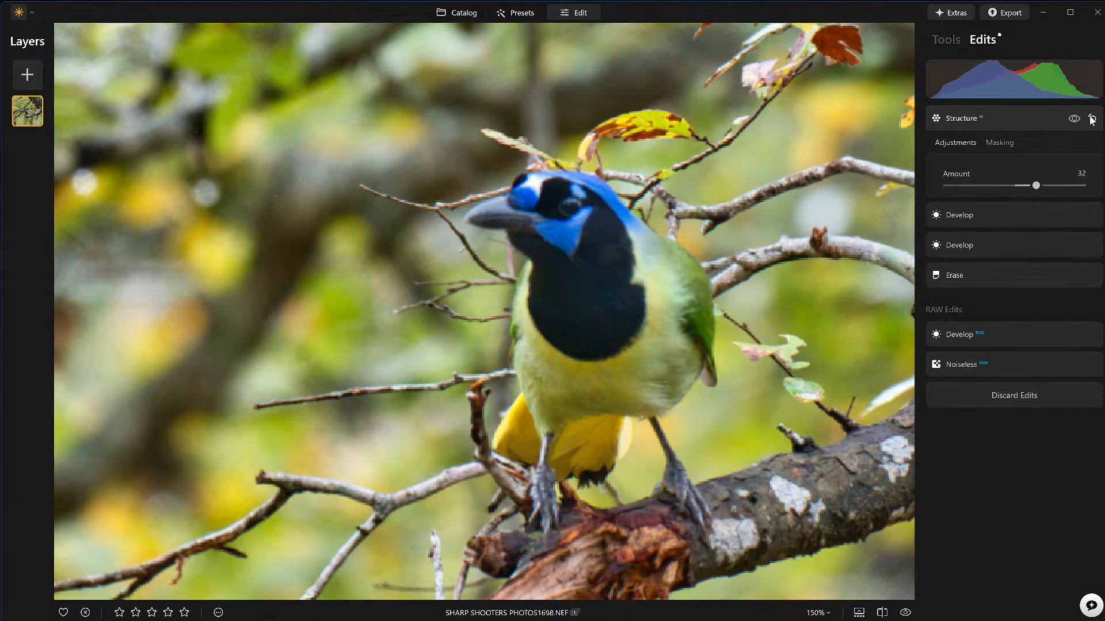
click(1002, 143)
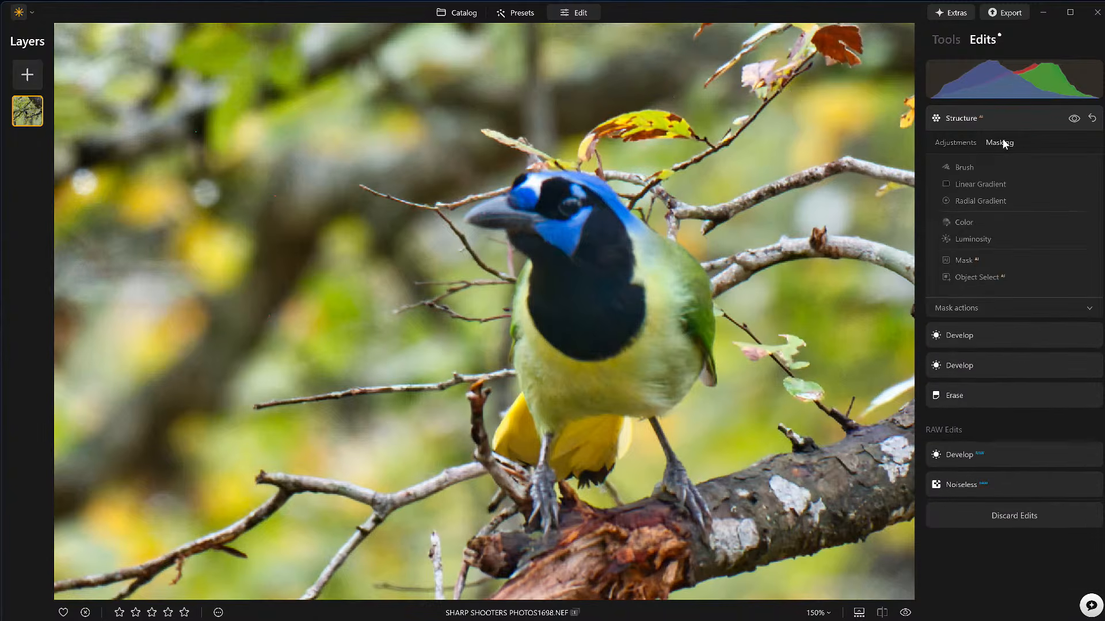
click(957, 167)
mouse_move(471, 195)
mouse_down()
mouse_move(512, 198)
mouse_move(594, 262)
mouse_move(627, 356)
mouse_move(529, 306)
mouse_move(667, 276)
mouse_move(663, 325)
mouse_move(679, 230)
mouse_up()
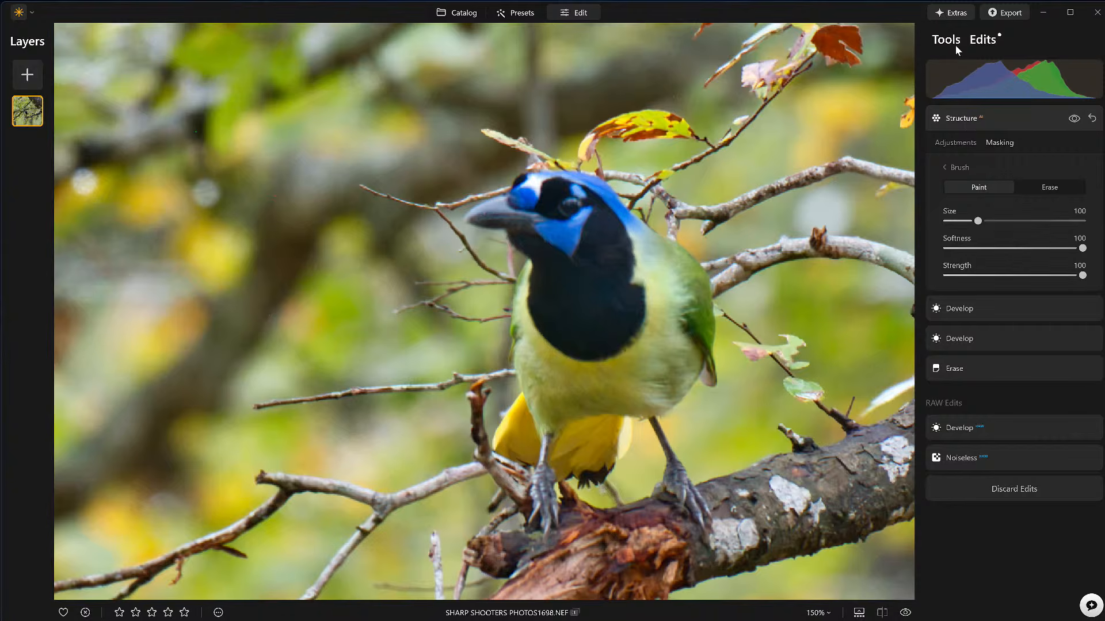
Step: Compare the whole photo with its unedited original
click(516, 143)
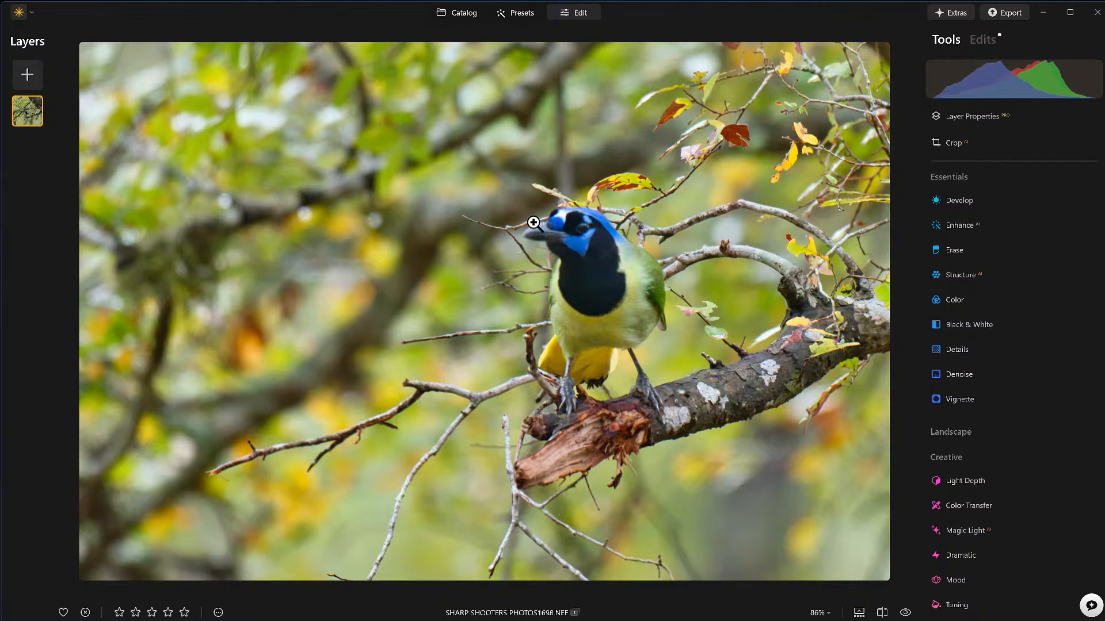
click(905, 613)
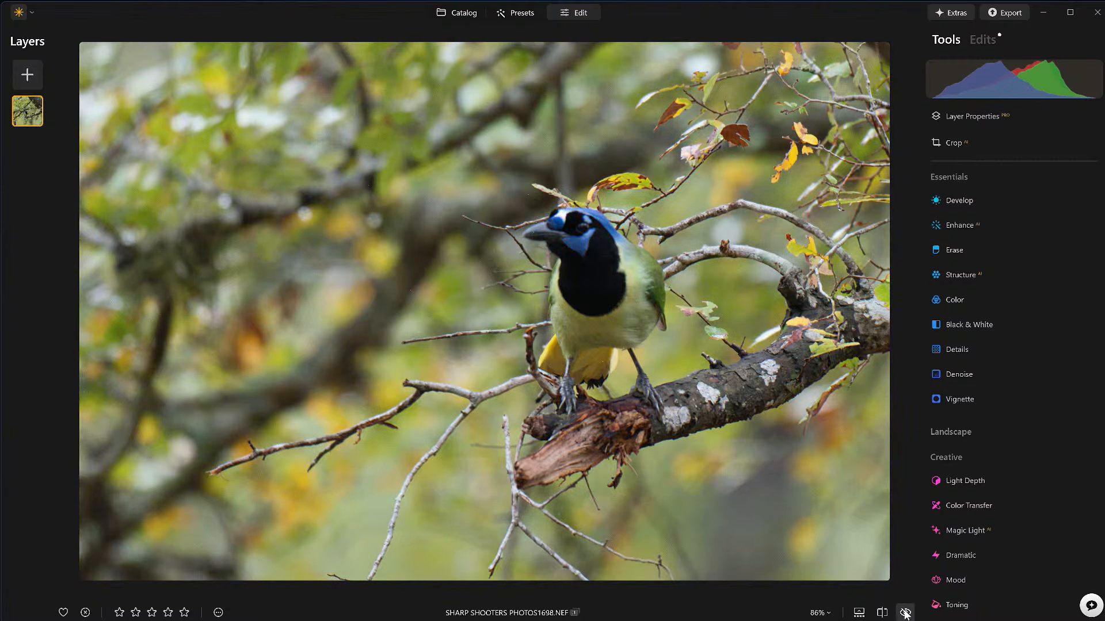
click(905, 614)
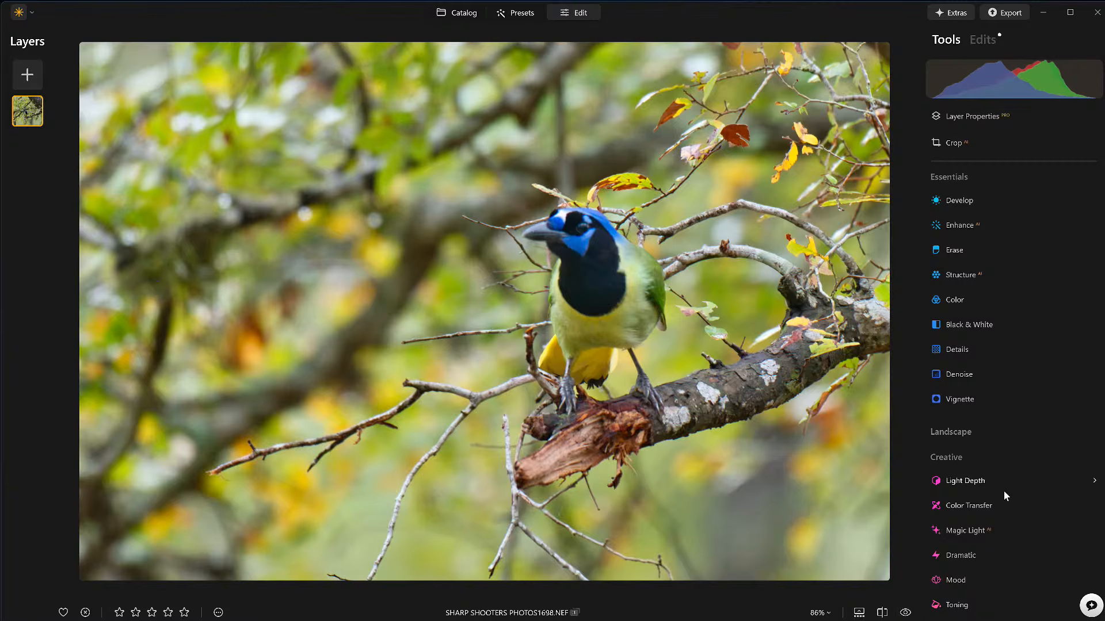
Step: Add a darkening vignette with Amount -58 and Size 30
click(964, 402)
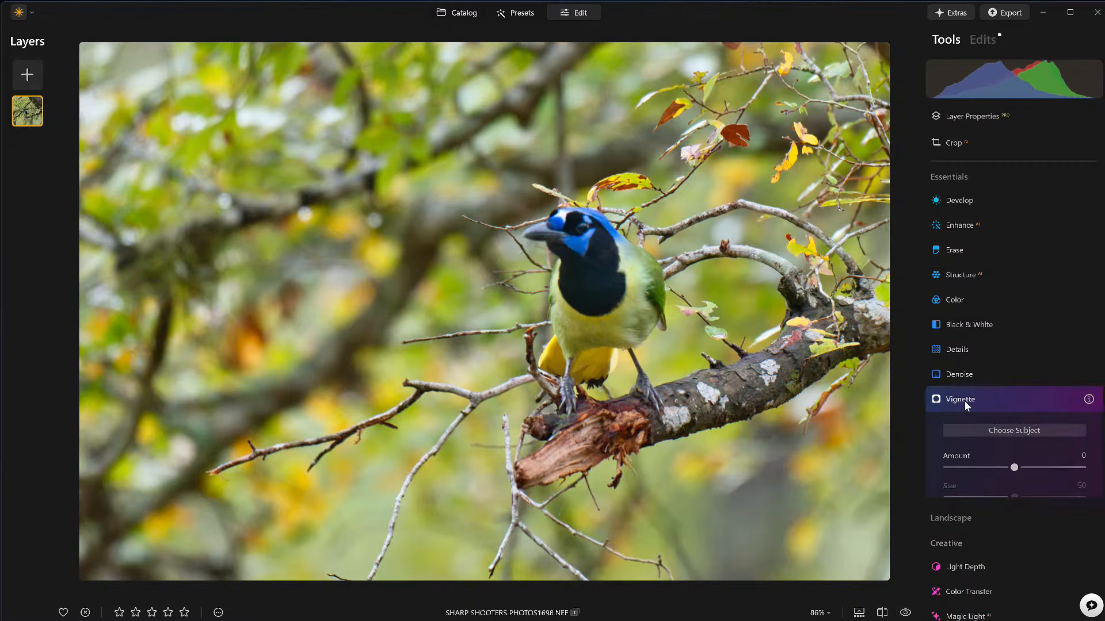
click(1015, 431)
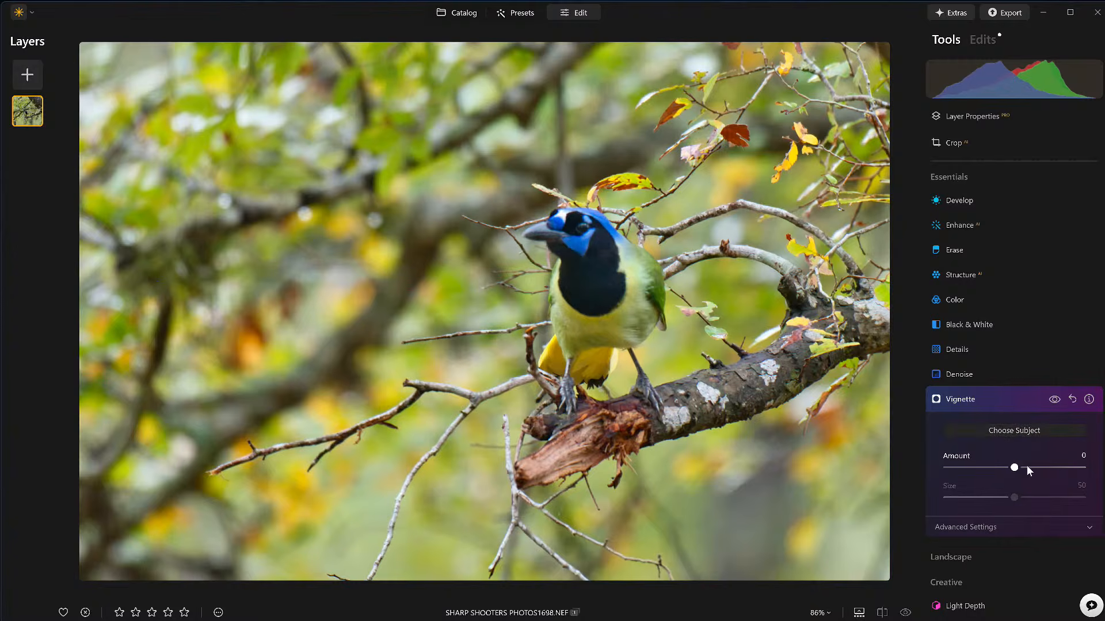
drag(1014, 467, 988, 499)
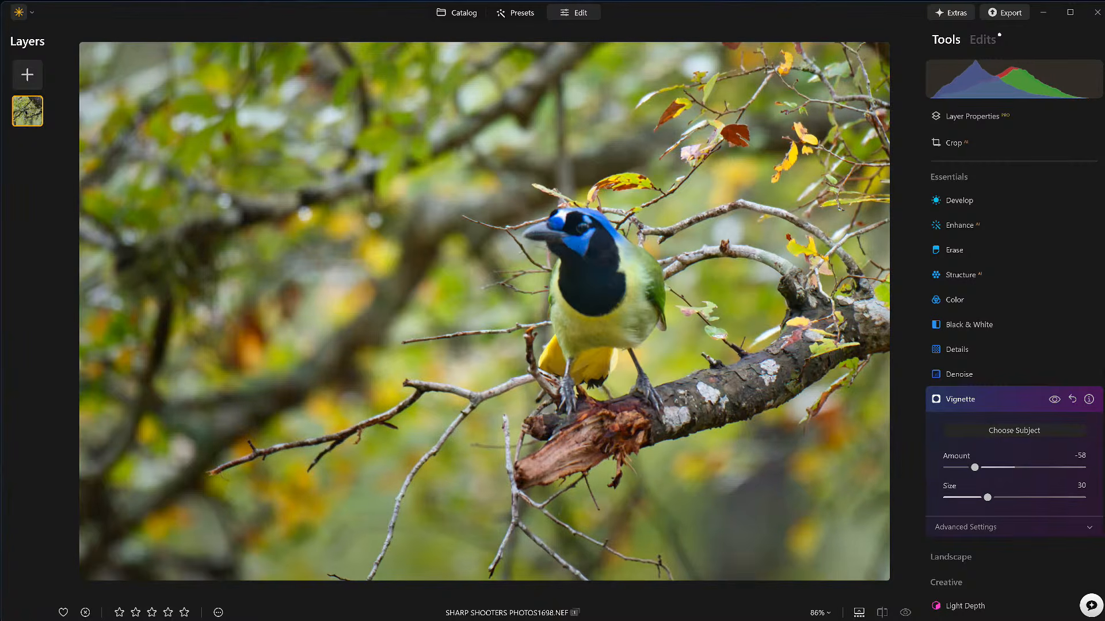
click(986, 400)
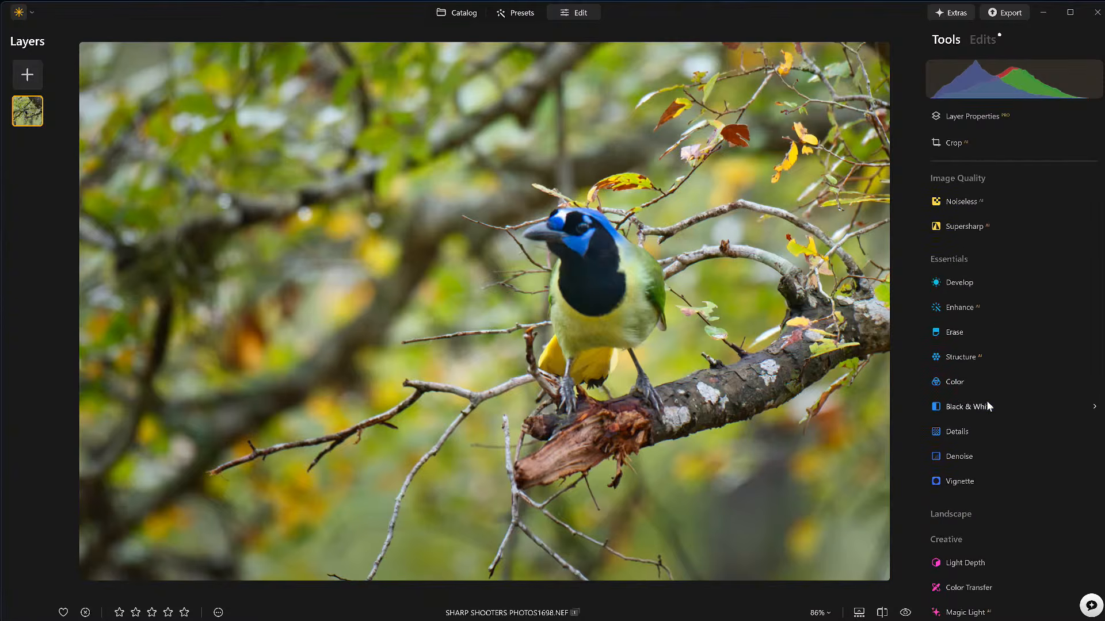
Step: Enhance the photo with Accent at 60 and limit the effect to the bird with a radial gradient mask centred on its chest
click(959, 309)
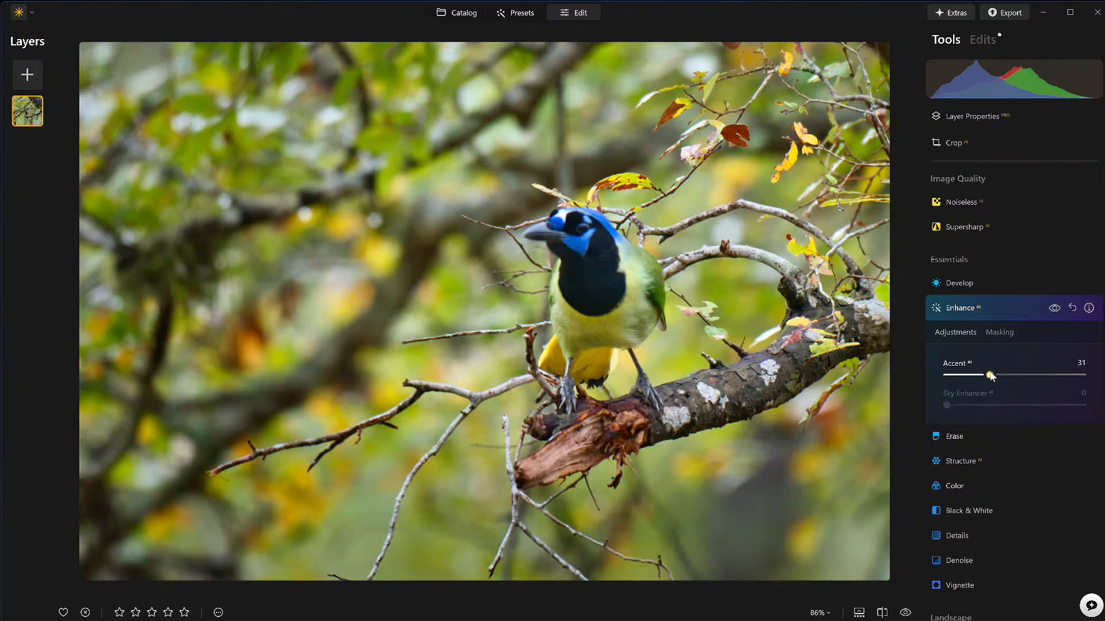
drag(990, 375, 1032, 369)
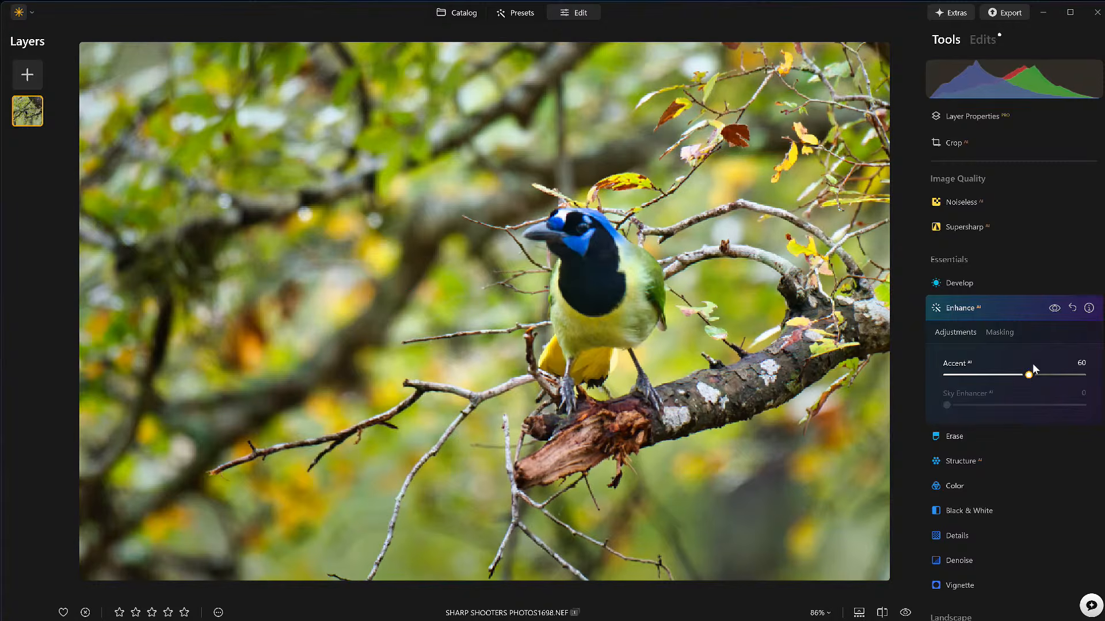
click(1000, 333)
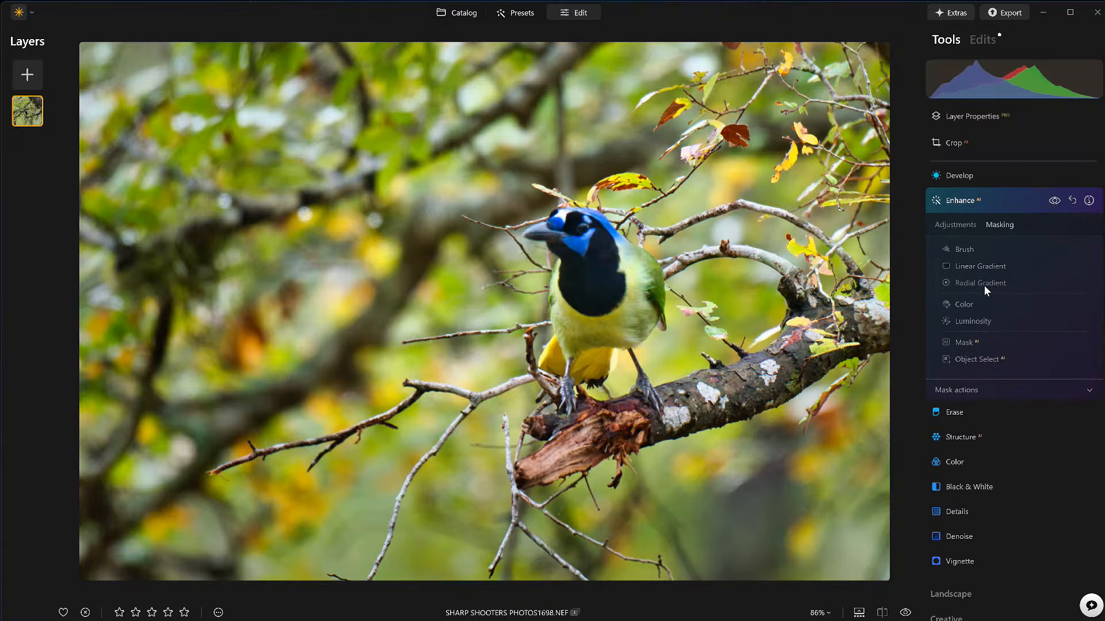
click(985, 285)
drag(577, 261, 629, 299)
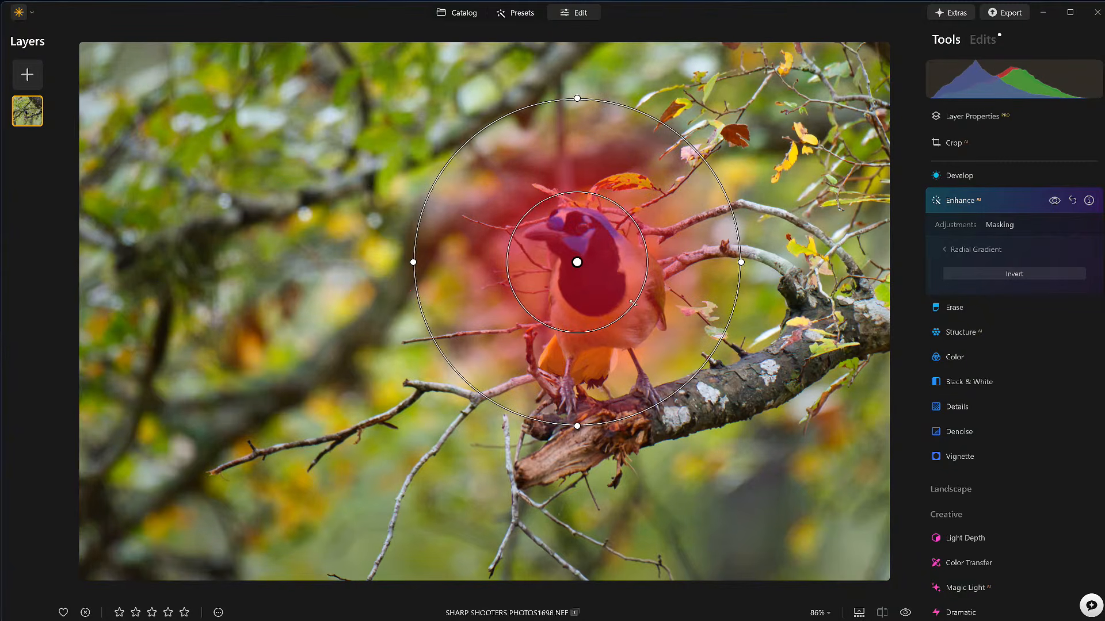
click(961, 250)
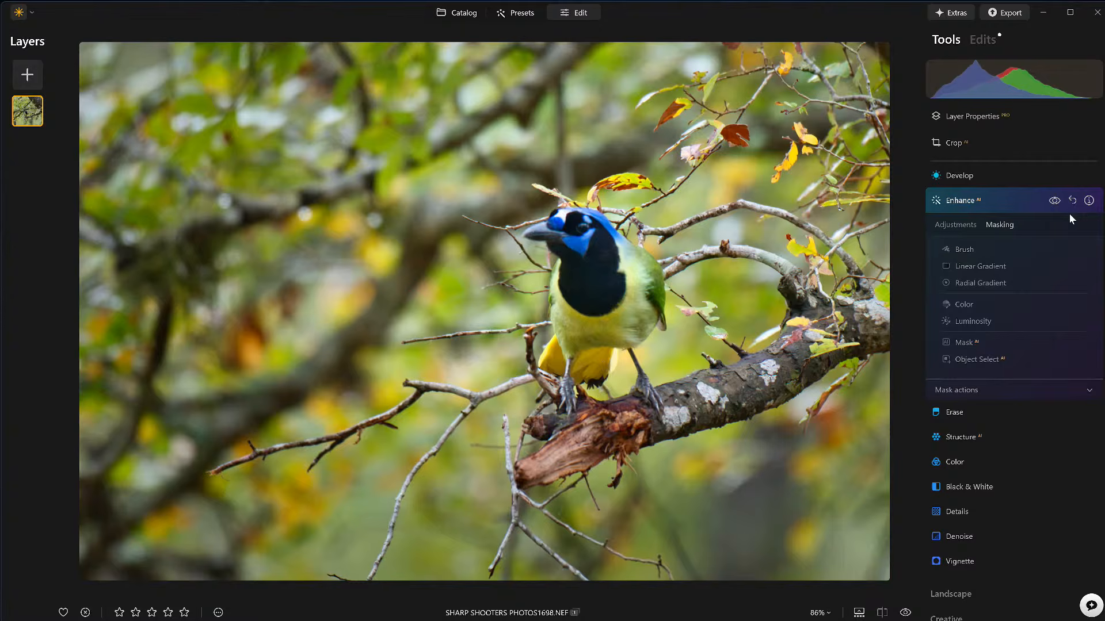
Step: Compare the bird with and without the masked Enhance adjustment
click(1053, 201)
click(1053, 201)
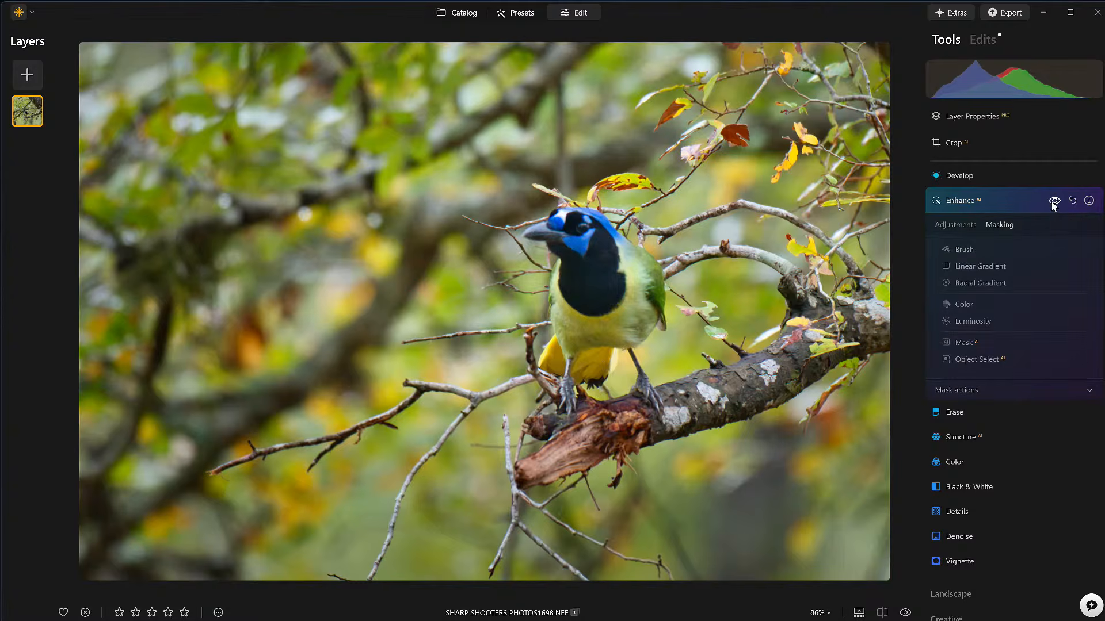
click(1053, 201)
click(1053, 202)
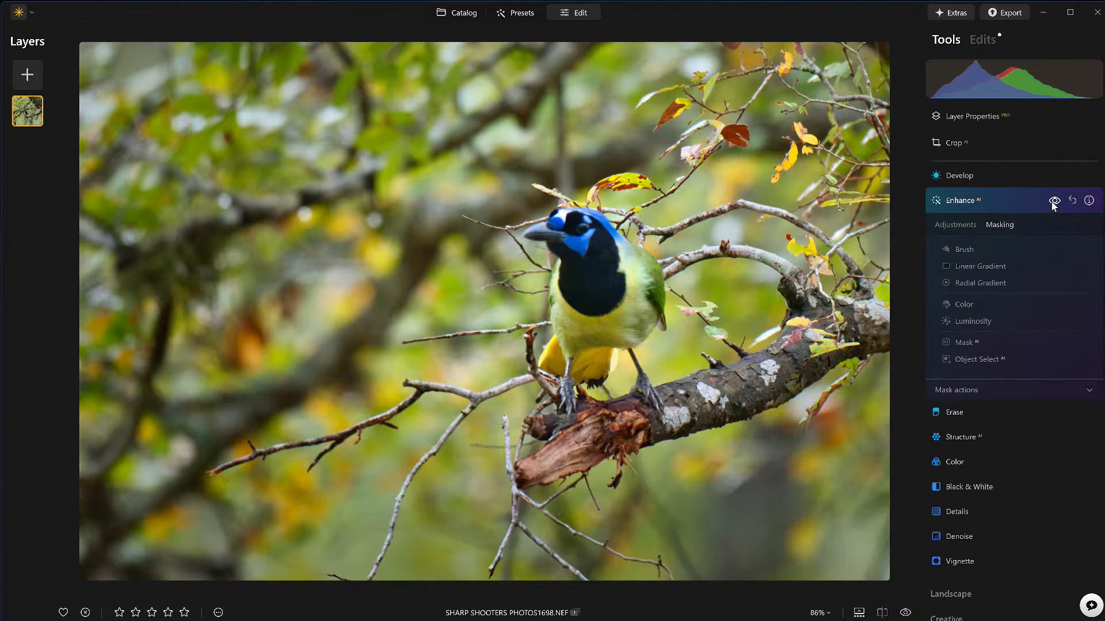
click(1018, 203)
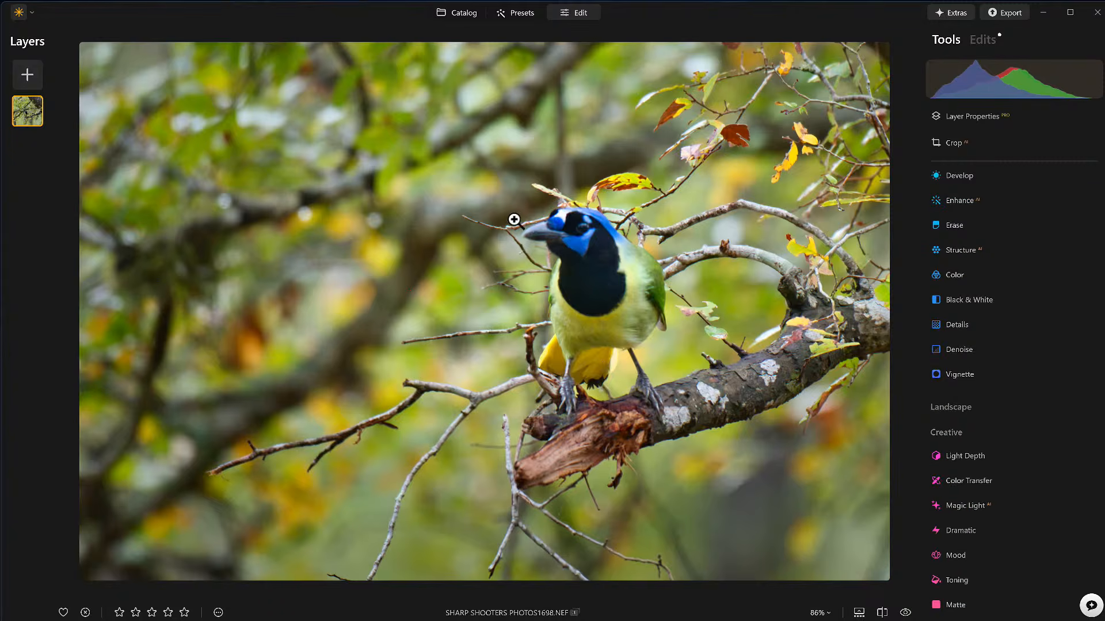
Step: Set Highlights to -45 in a new Develop adjustment and compare the photo with and without it
click(969, 179)
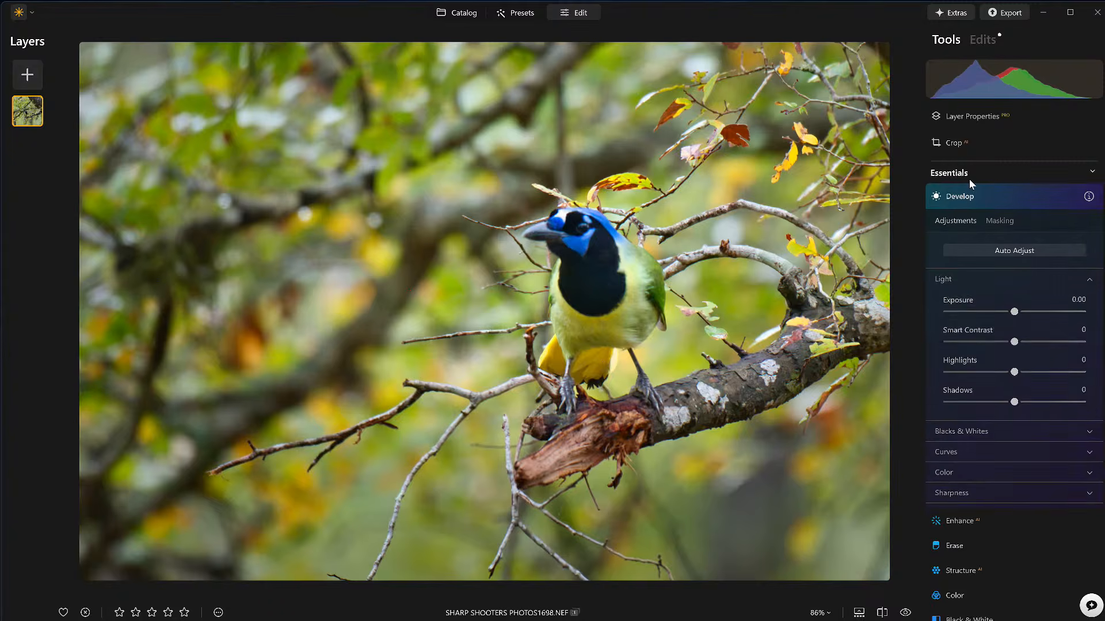
drag(1014, 375, 984, 379)
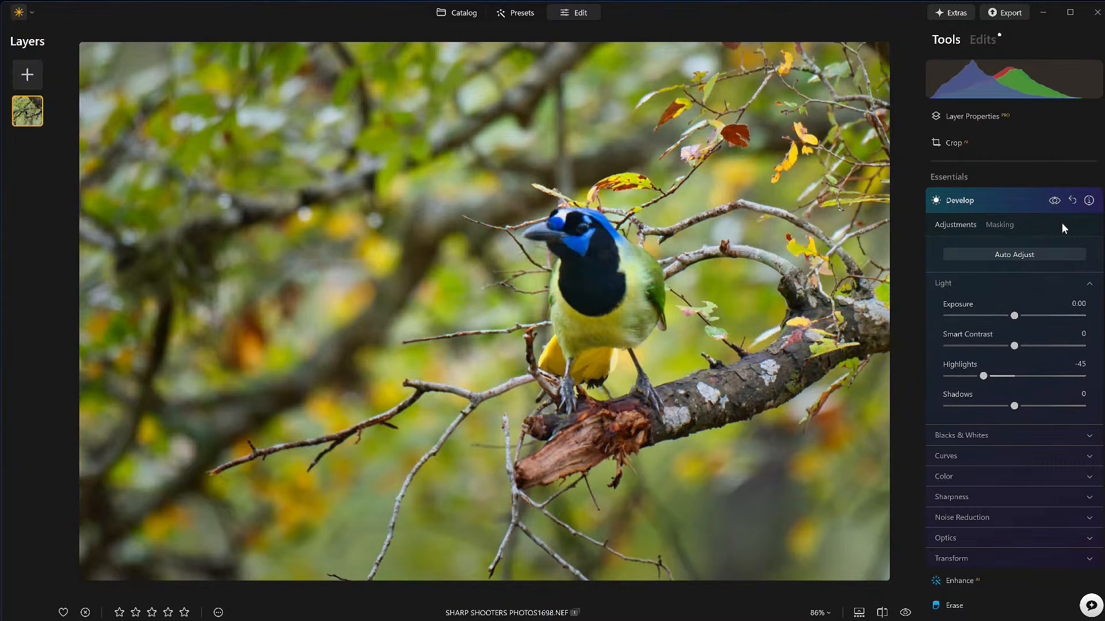
click(1053, 201)
click(1053, 201)
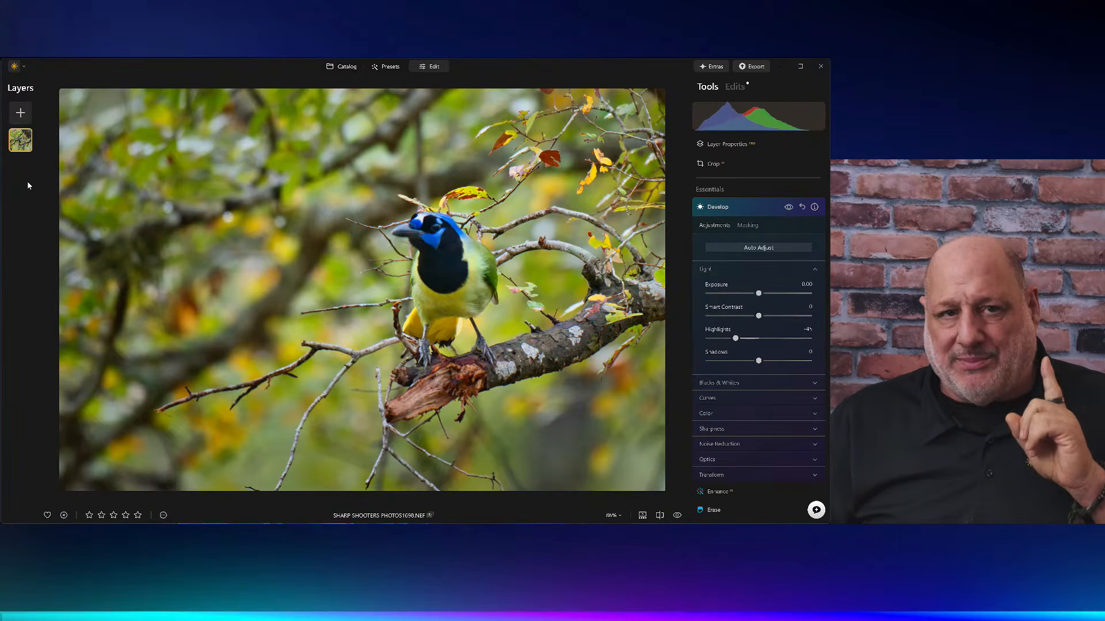
Step: Add a pinkish-brown texture from My Images as a new layer over the photo and set its blend mode to Soft Light
click(21, 113)
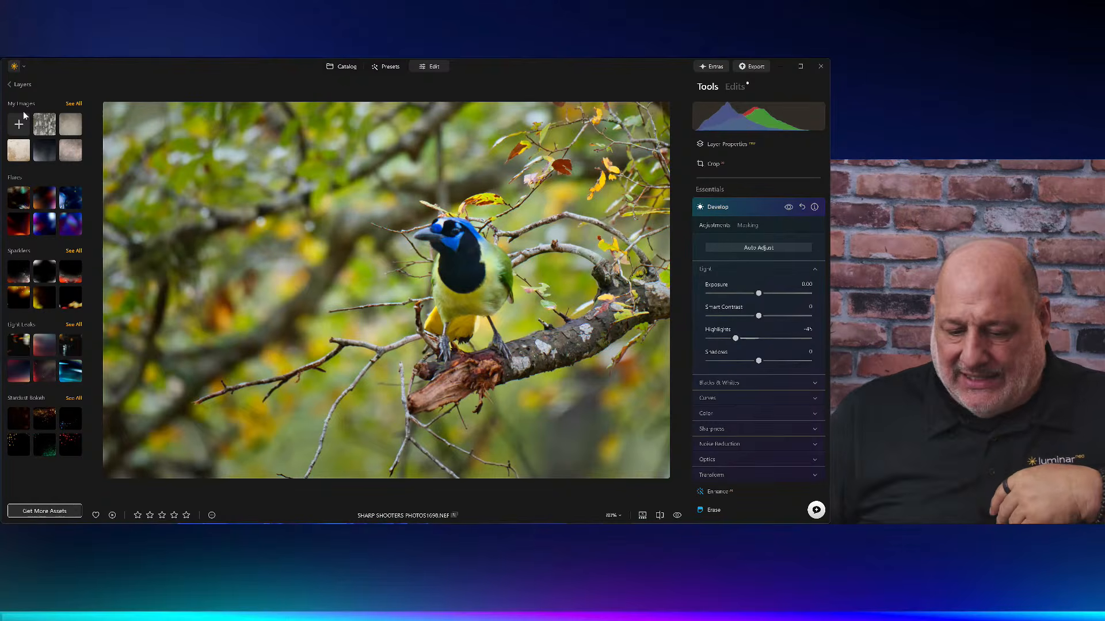
click(70, 151)
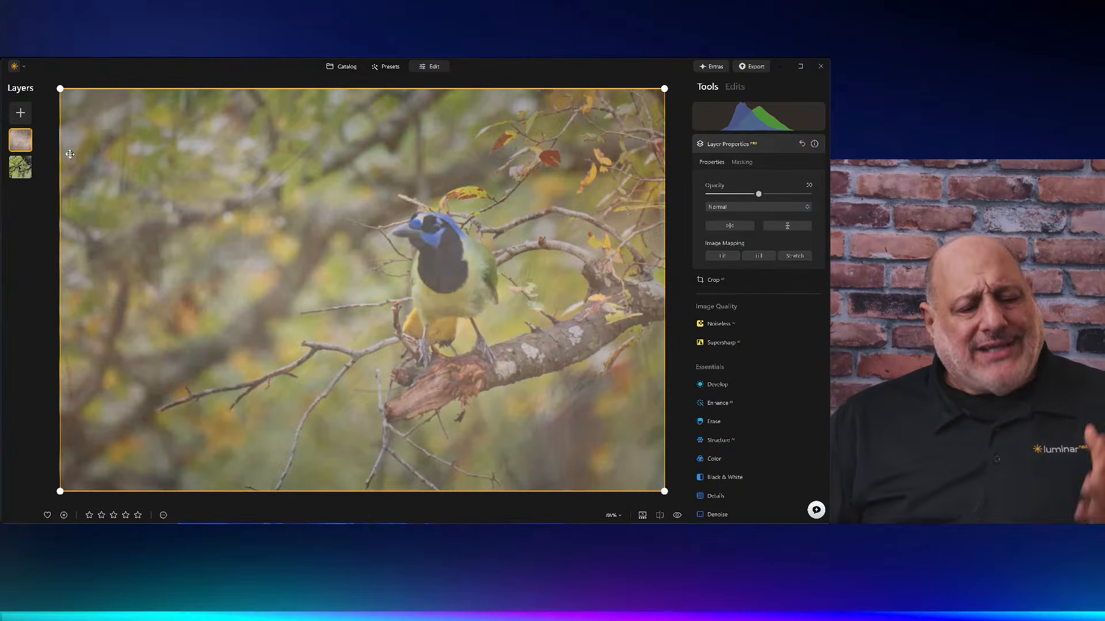
click(743, 206)
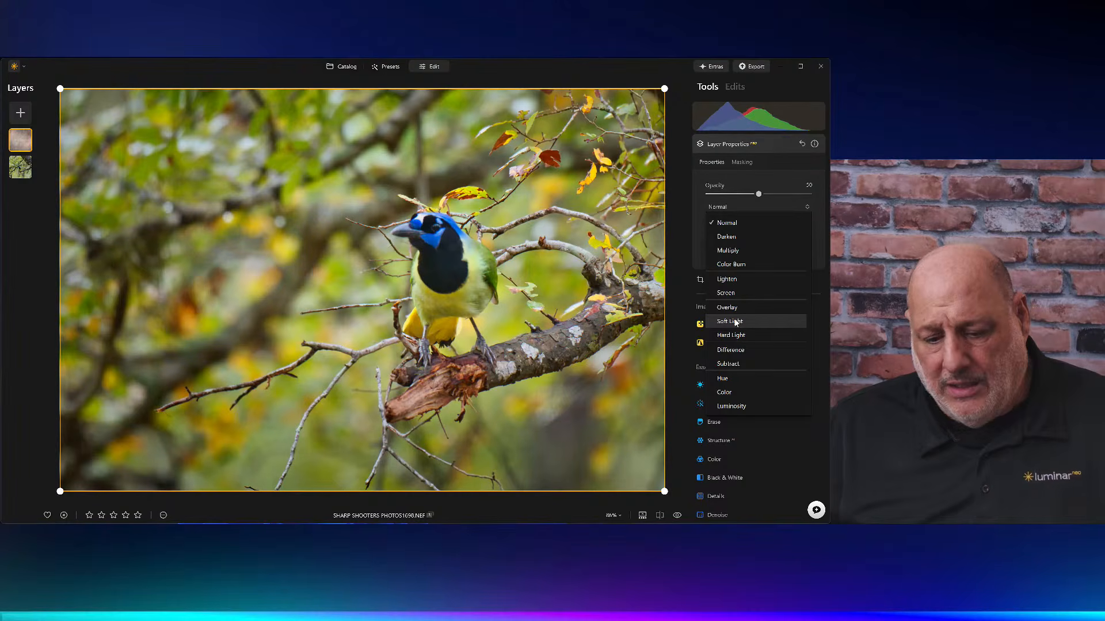
click(736, 322)
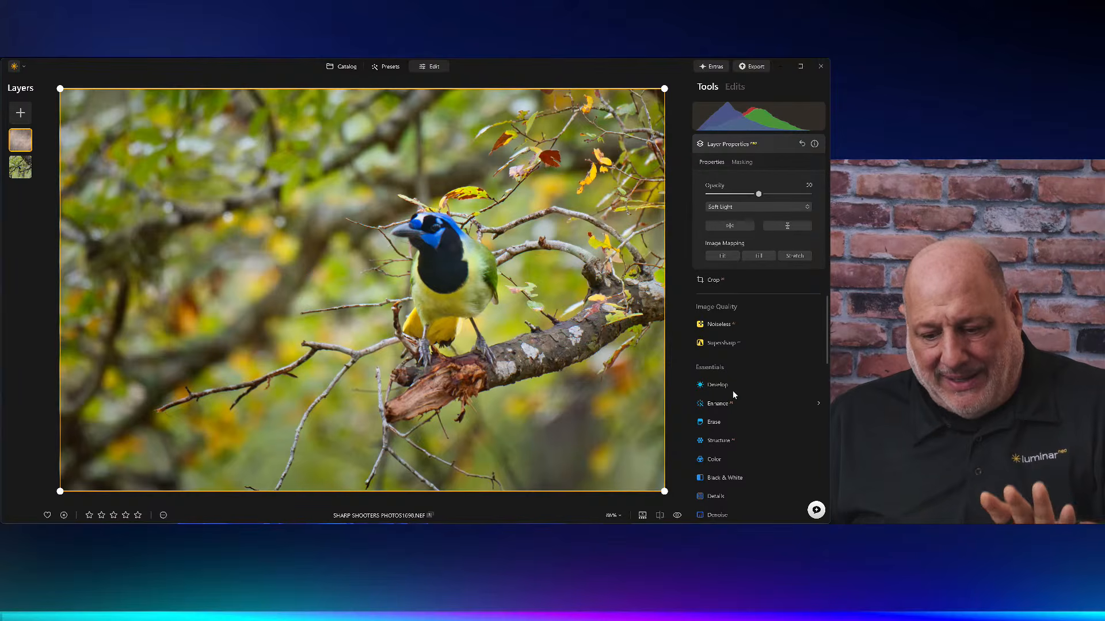
Step: Strengthen the texture layer with Structure at Amount 100 and Boost 100
click(719, 440)
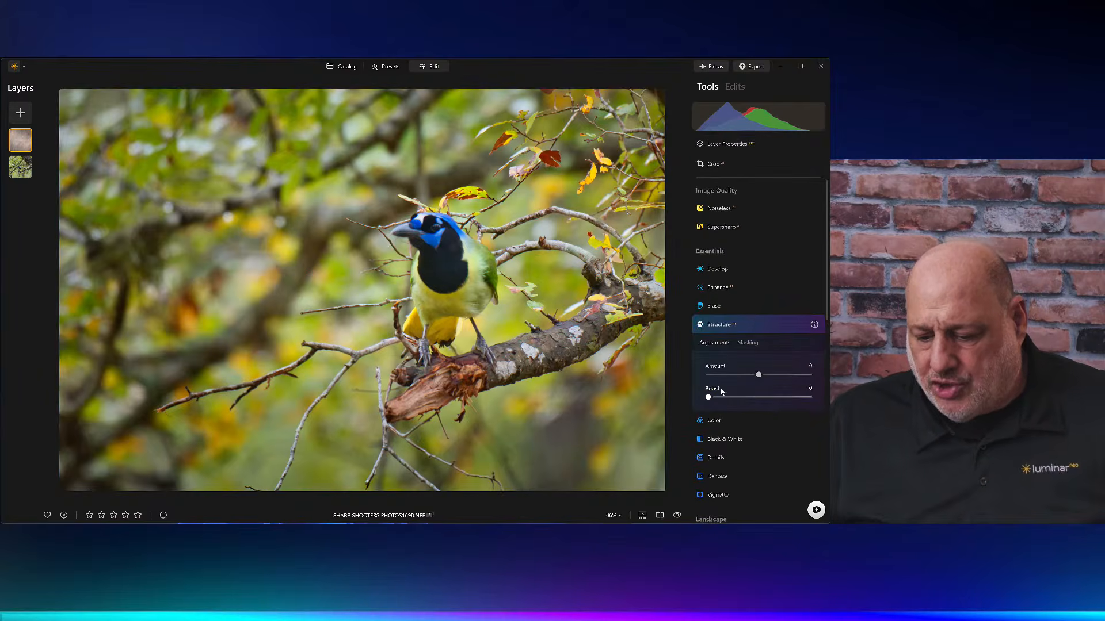
drag(758, 375, 811, 374)
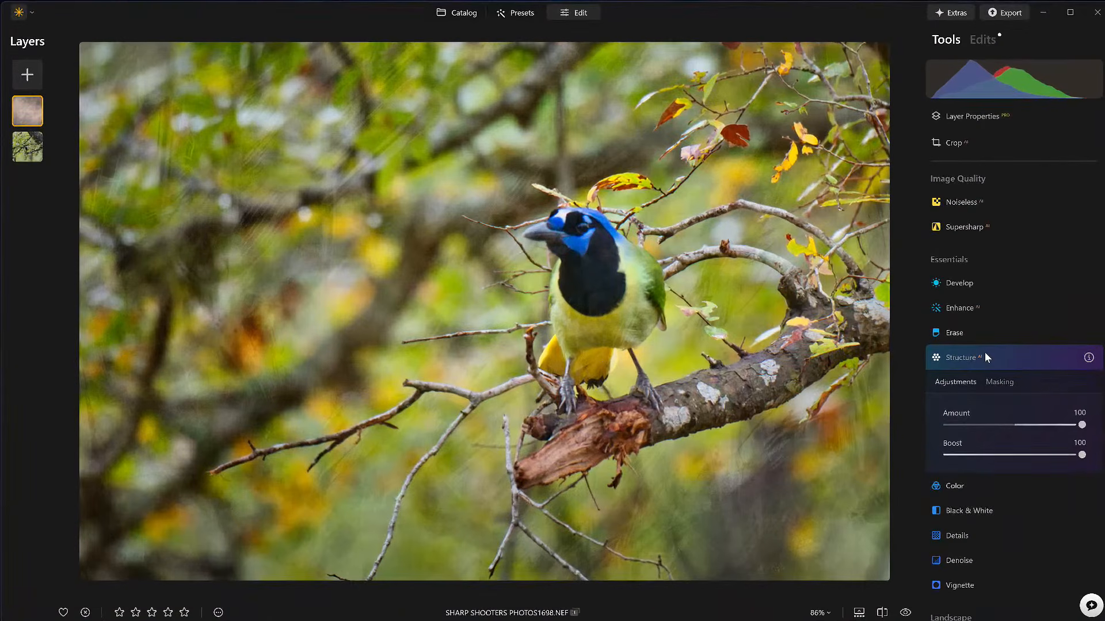
click(985, 357)
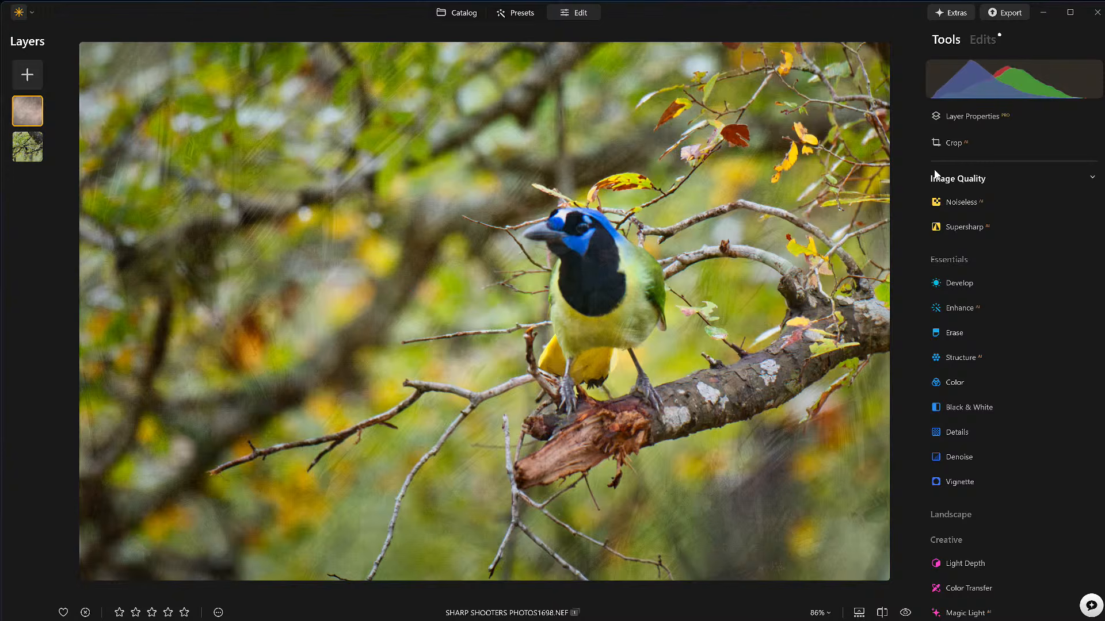
Step: Enlarge the 2:3 crop to include more of the branches and background around the bird, and apply it
click(954, 143)
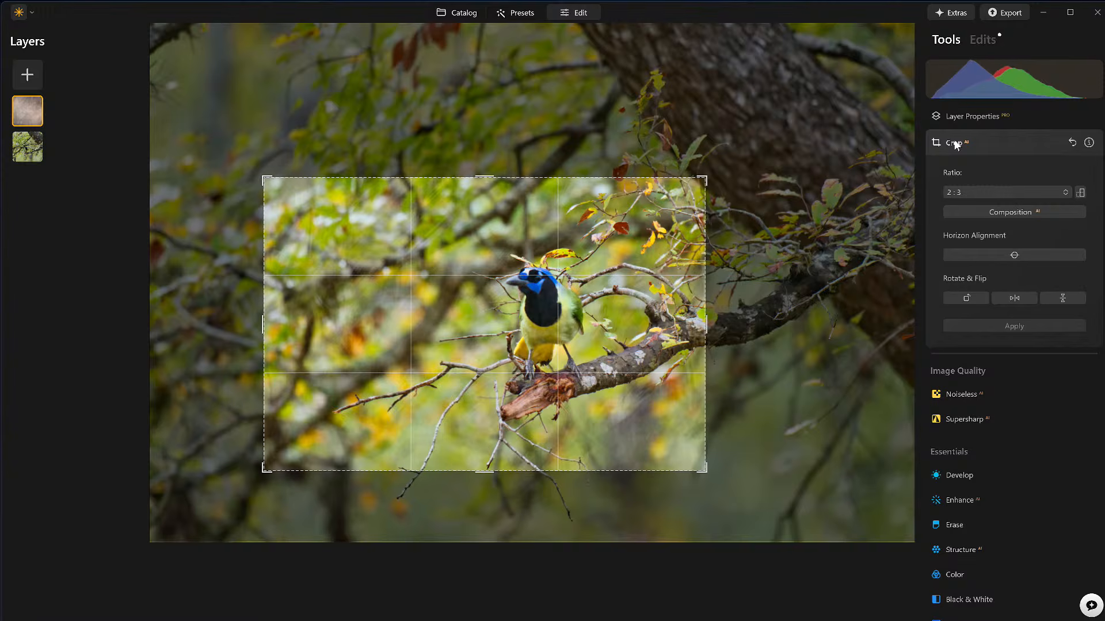
drag(498, 179, 499, 122)
drag(499, 526, 499, 554)
drag(542, 407, 542, 386)
drag(820, 323, 803, 323)
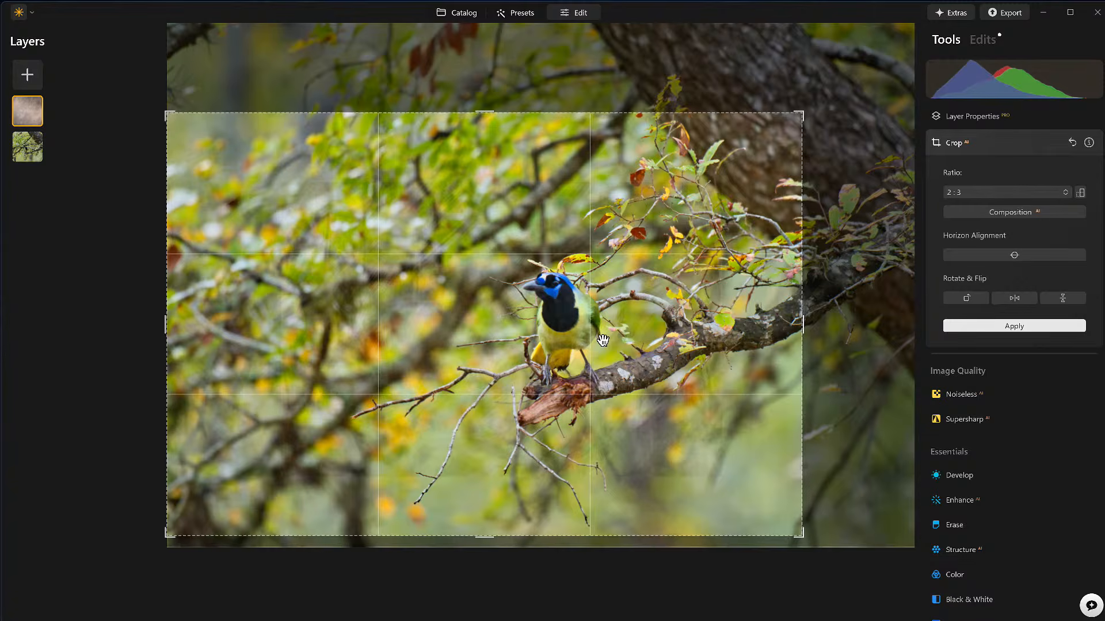
key(Return)
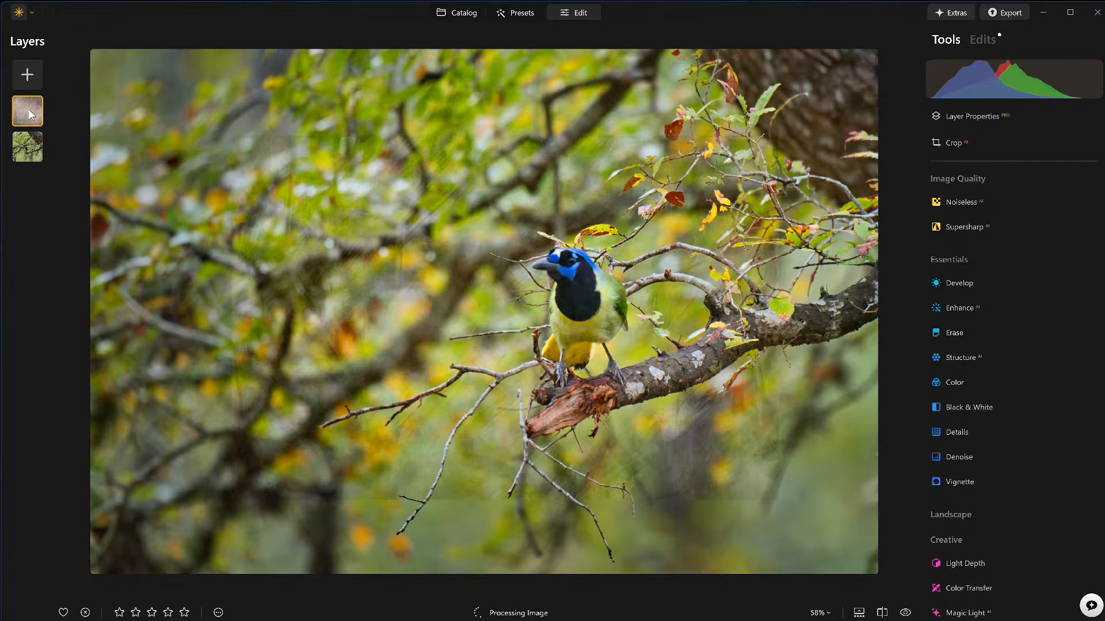
Step: Set the texture layer's Exposure to -4.19 in Develop and open its layer properties
click(969, 283)
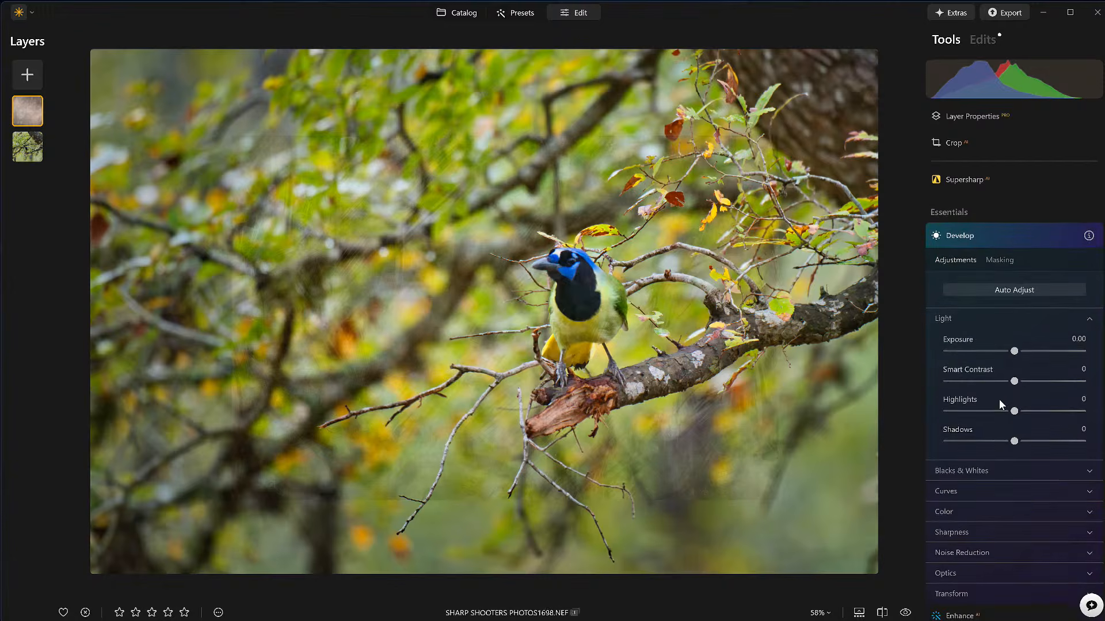
drag(995, 351, 959, 357)
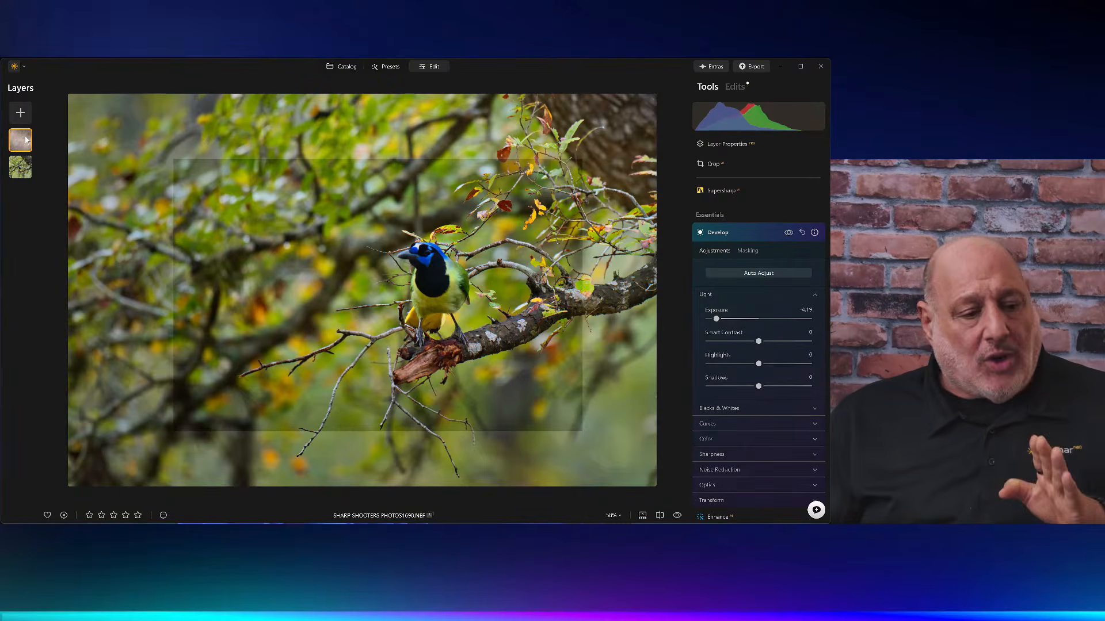
click(726, 145)
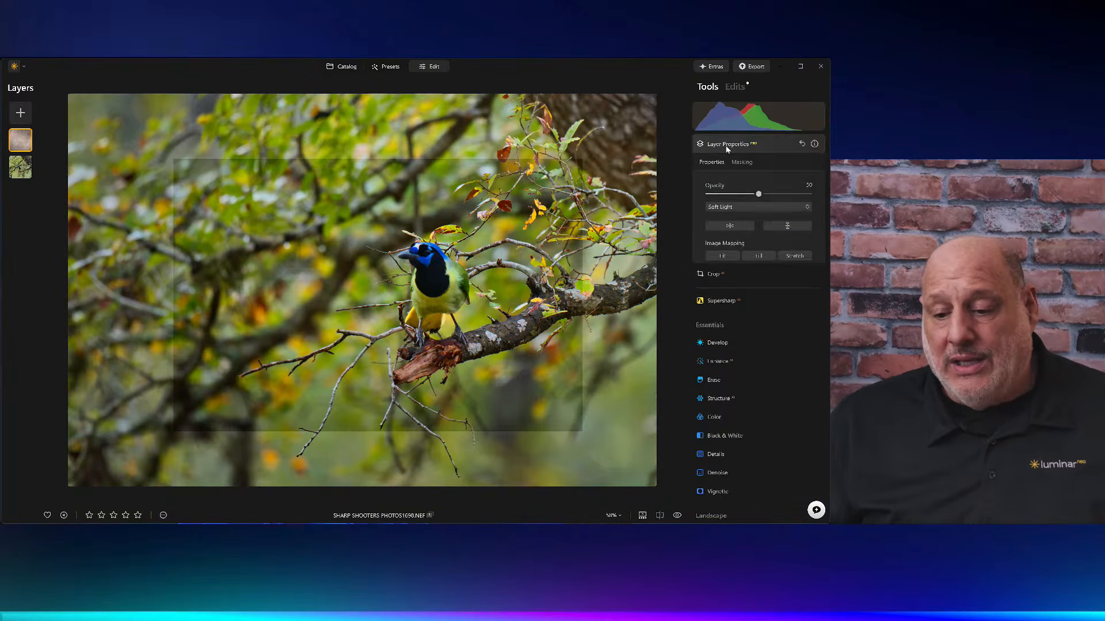
Step: Stretch the texture layer's image mapping so it covers the entire photo
click(771, 257)
click(796, 258)
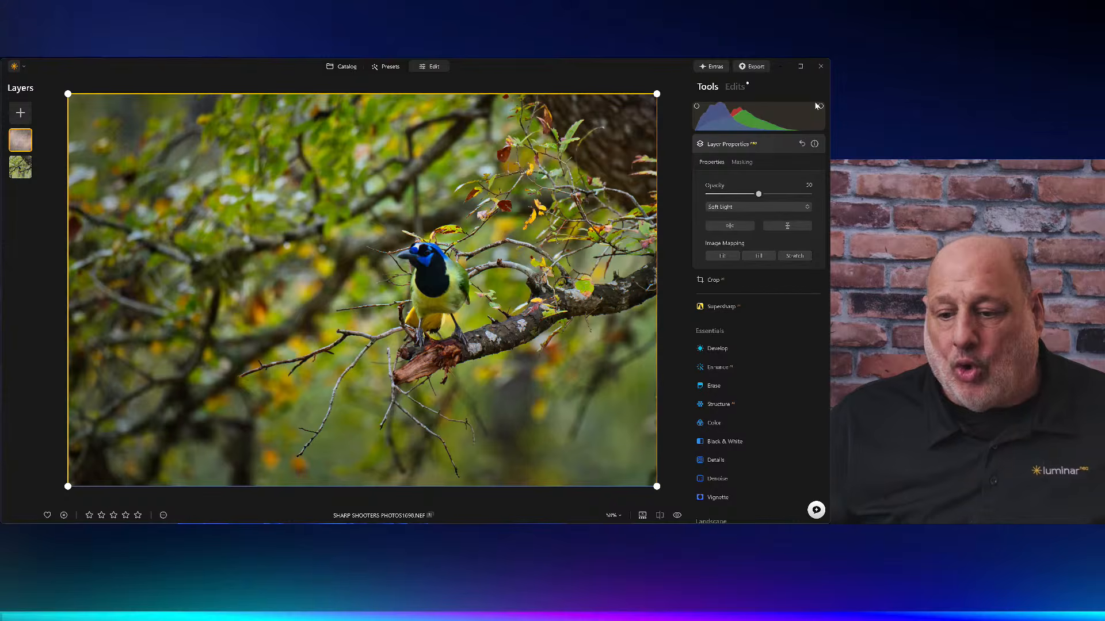
Step: Reset the texture layer's Develop adjustments and reduce its Structure to Amount 17 and Boost 33
click(728, 87)
click(731, 147)
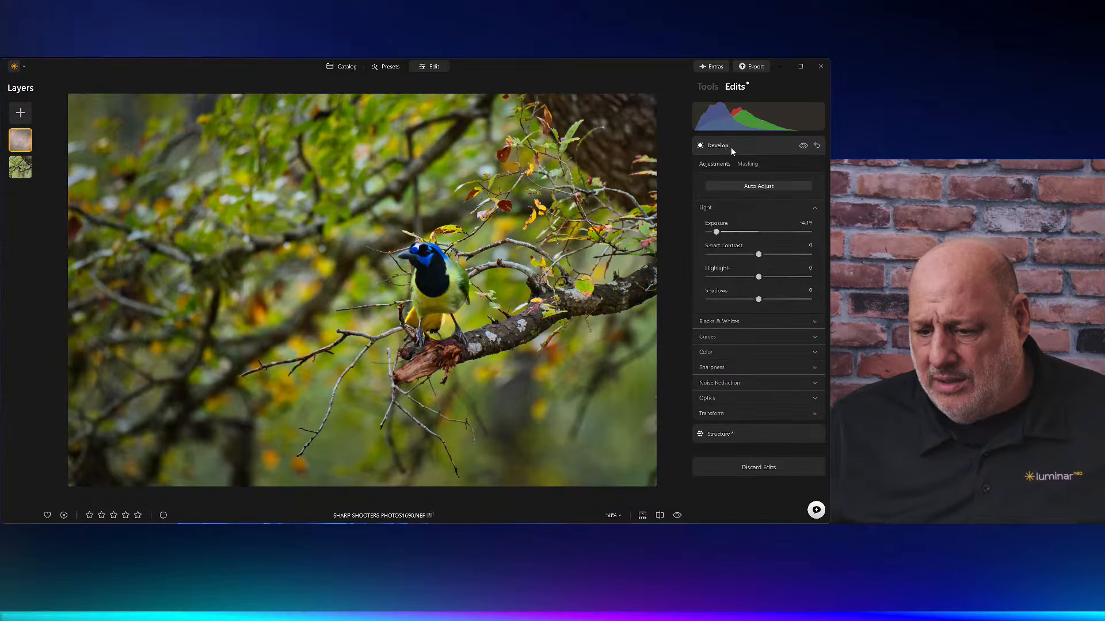
click(818, 147)
click(762, 147)
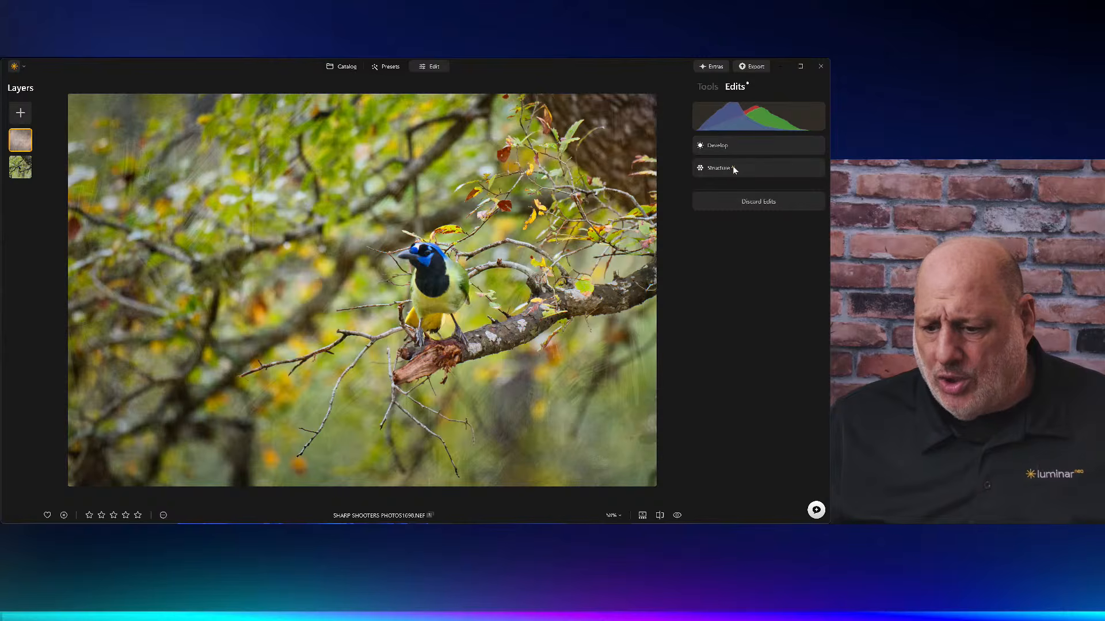
click(769, 173)
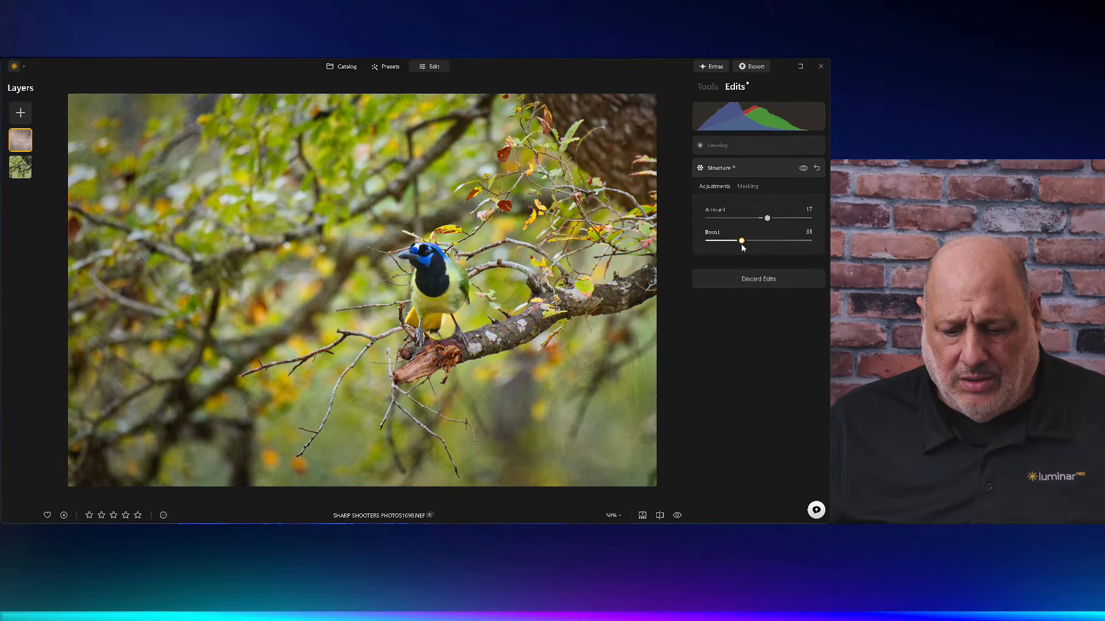
Step: Check the texture layer's Develop settings and compare the whole photo before and after the edits
scroll(413, 252, up, 2)
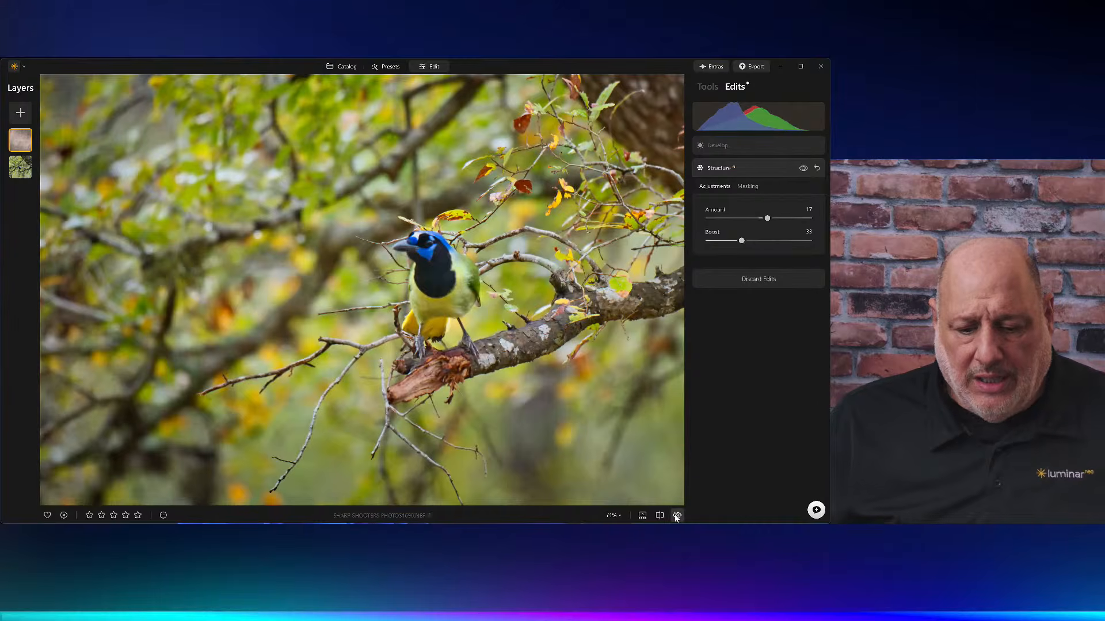
click(755, 144)
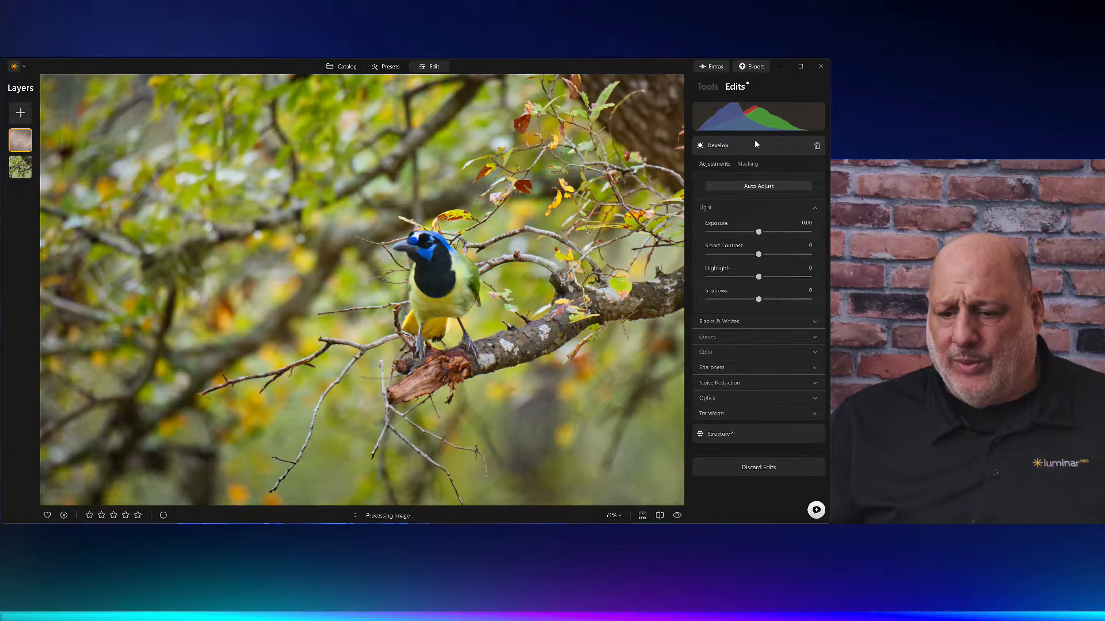
click(755, 145)
click(677, 516)
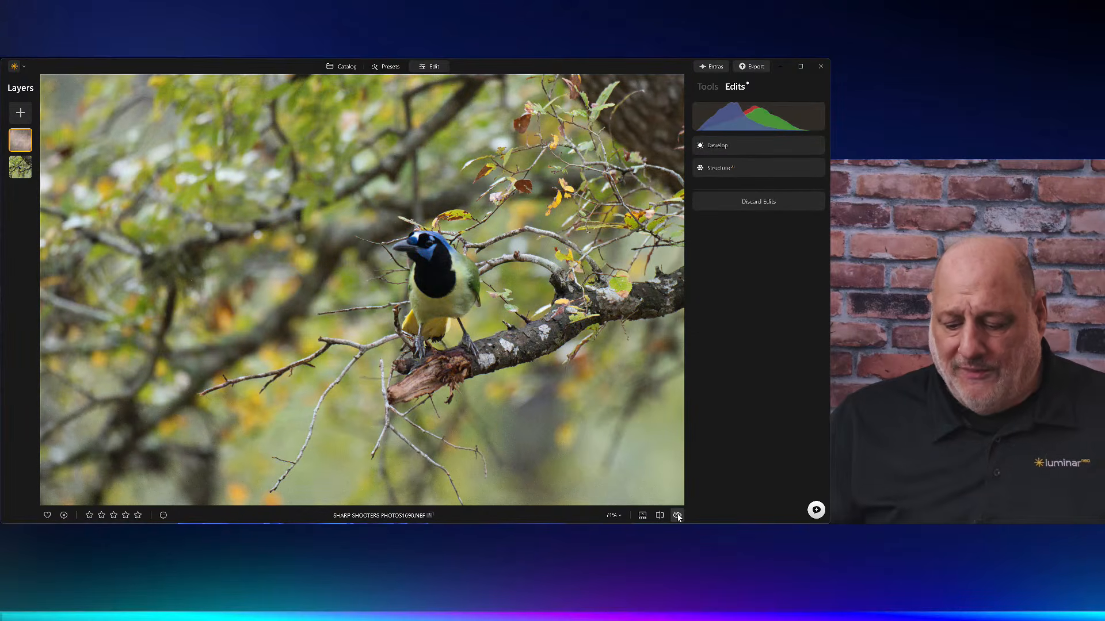
click(677, 516)
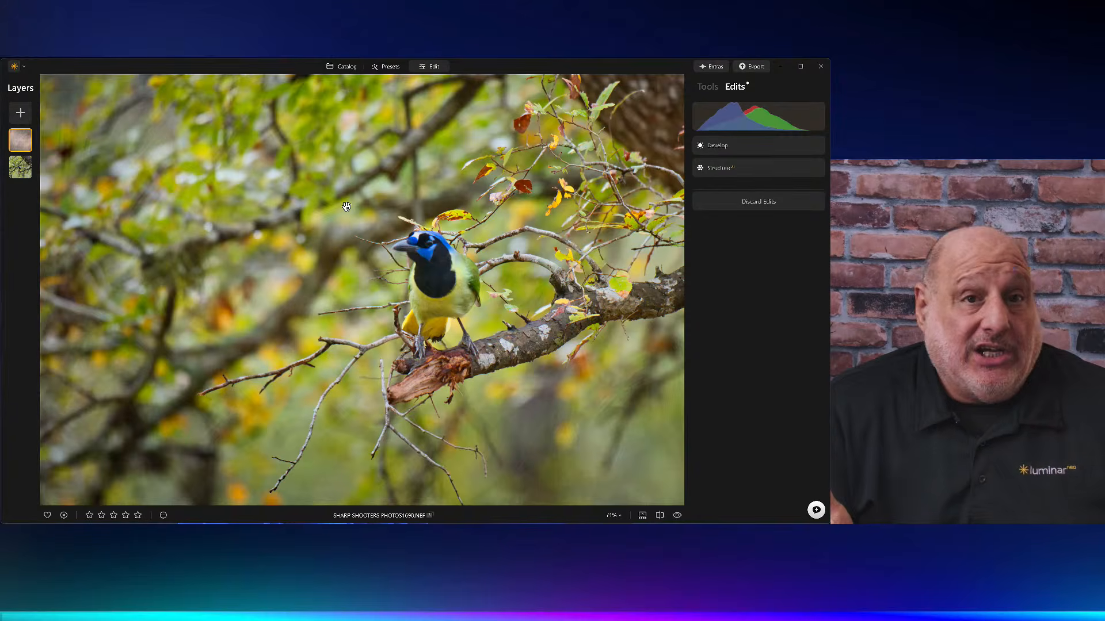
Step: Flatten the bird photo and its texture layer into a single layer
right_click(402, 161)
click(465, 233)
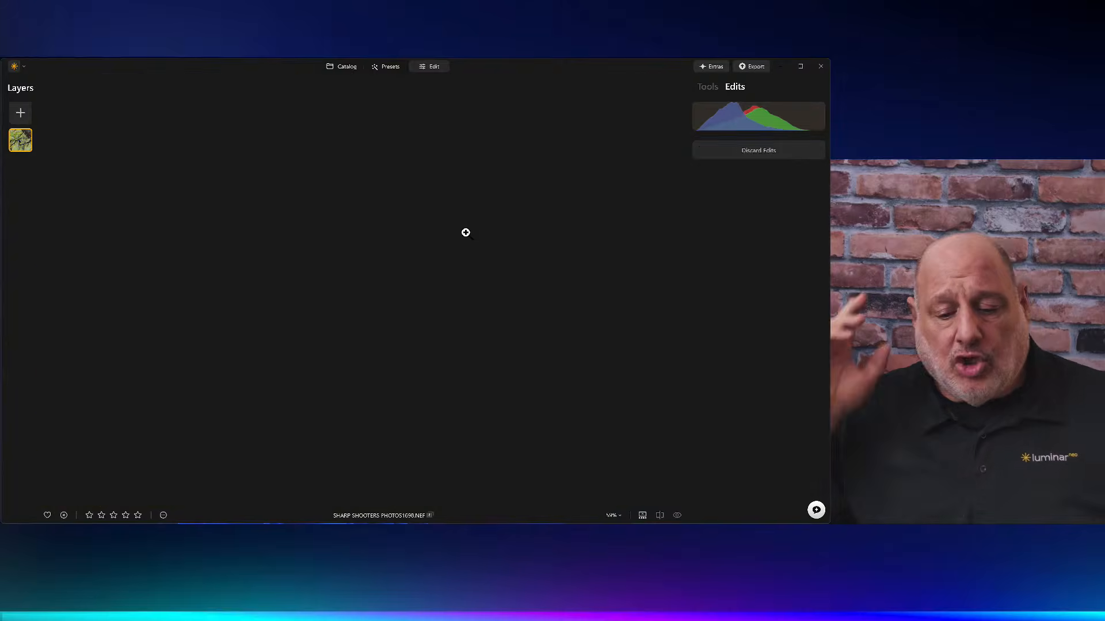